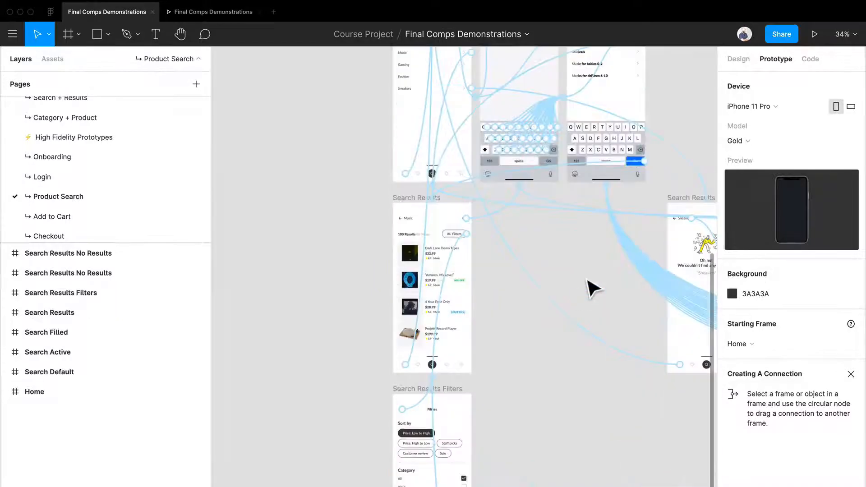
# Step: Select the Home frame, close the existing prototype preview and launch a new presentation of the prototype
pyautogui.scroll(6, 476, 178)
pyautogui.moveTo(468, 194)
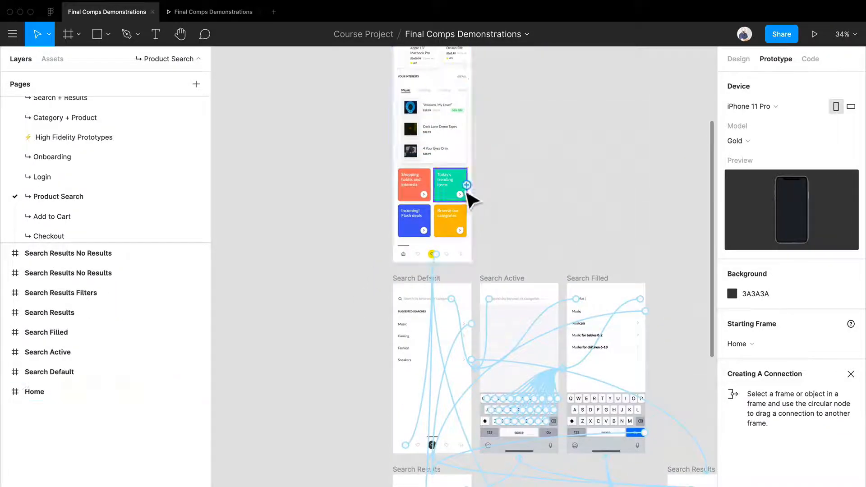
pyautogui.scroll(5, 483, 228)
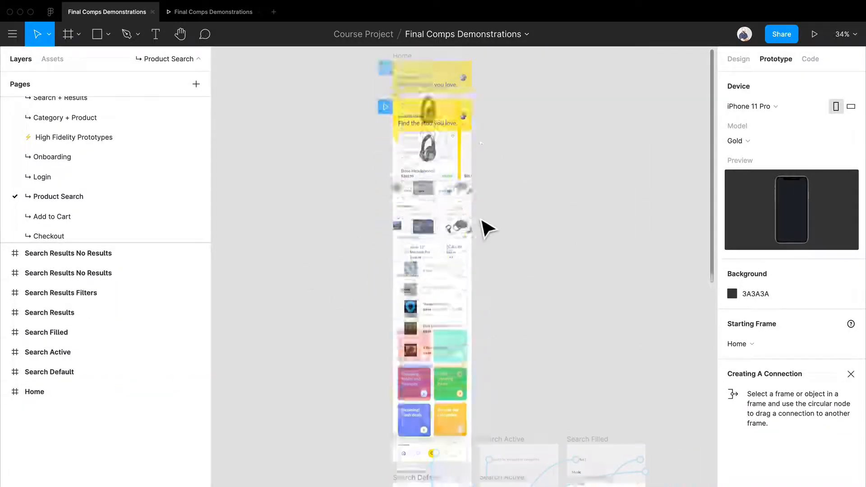
pyautogui.click(419, 72)
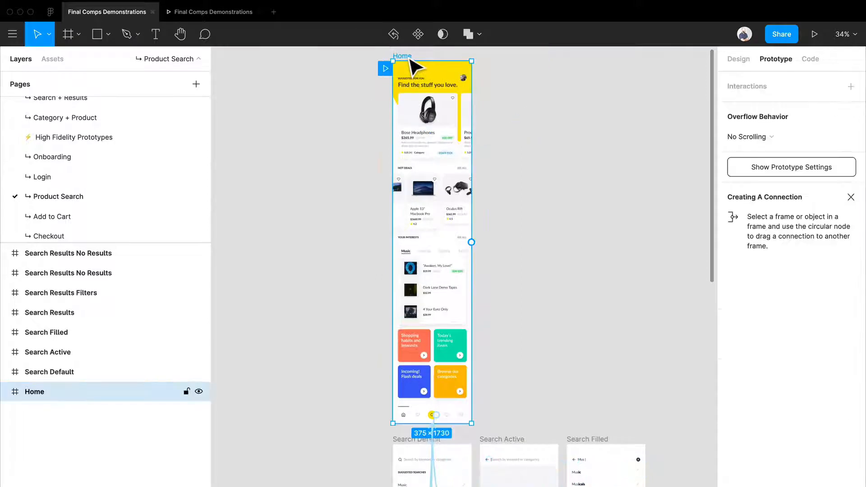
pyautogui.scroll(-5, 442, 429)
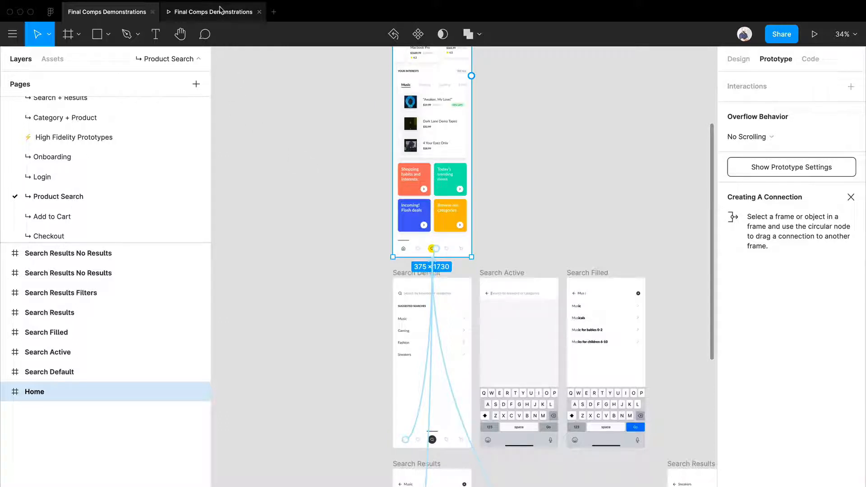
pyautogui.click(259, 13)
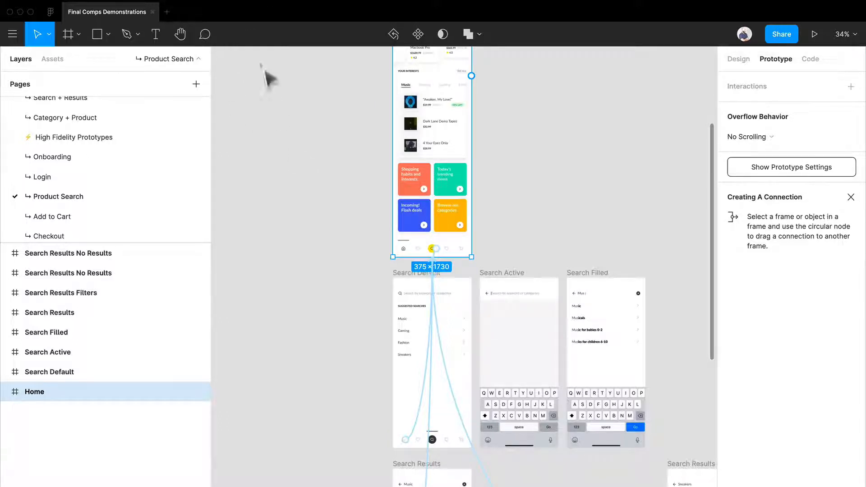
pyautogui.click(812, 35)
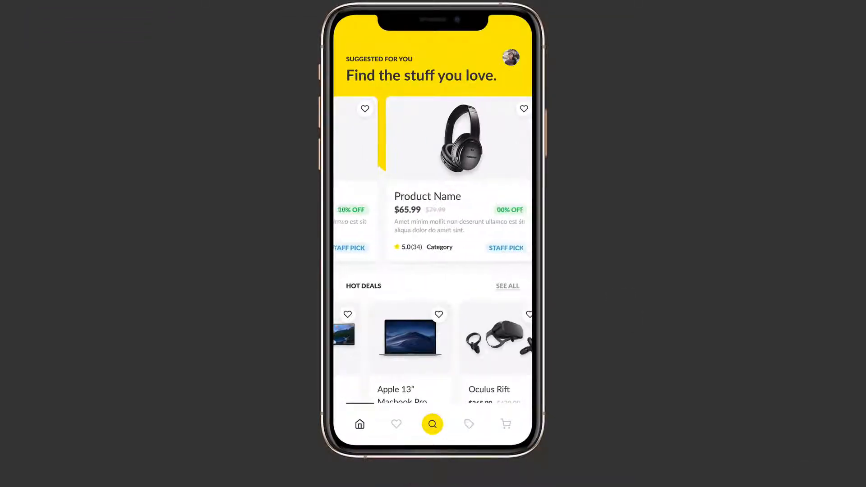
# Step: Look through the previewed Home screen and test its search navigation item, returning home between tries to replay the transition
pyautogui.scroll(-10, 420, 293)
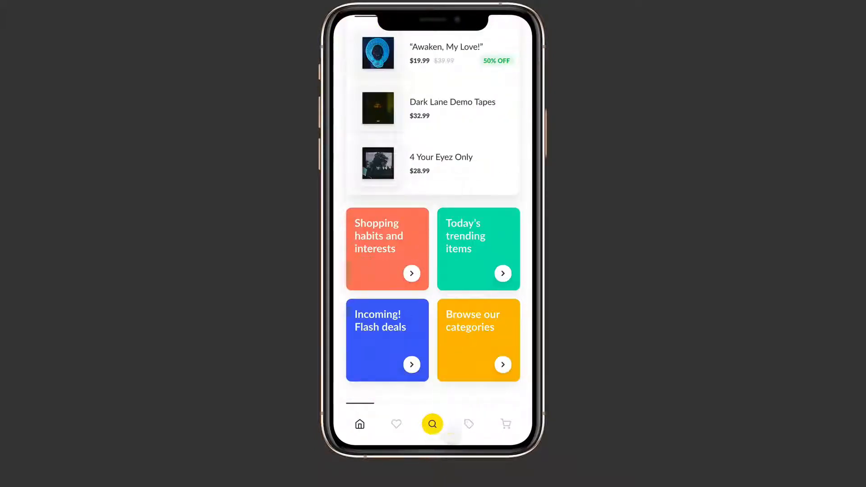
pyautogui.click(451, 435)
pyautogui.click(432, 424)
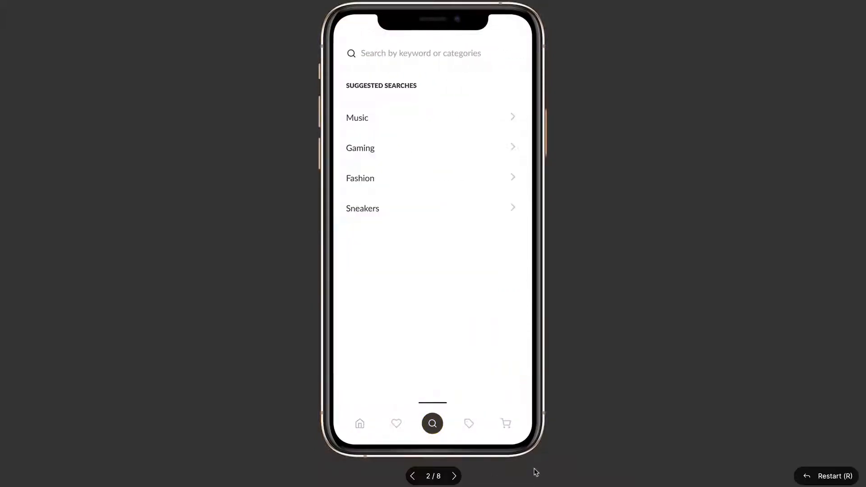
pyautogui.click(432, 424)
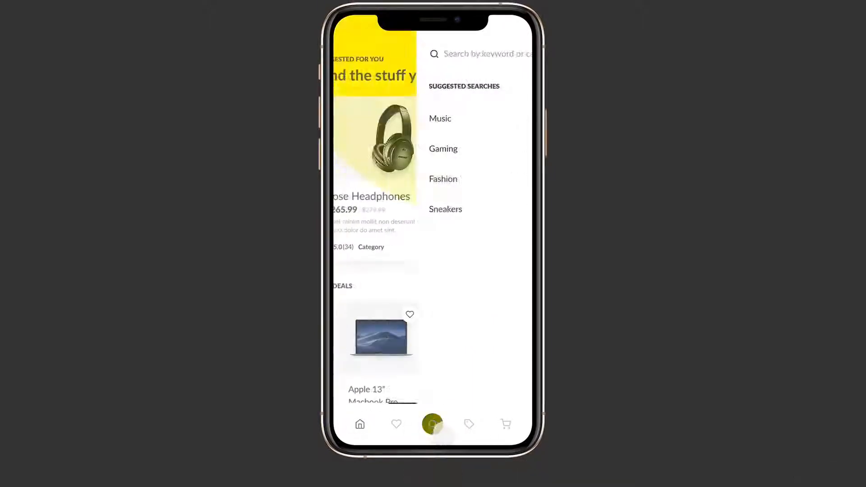
pyautogui.click(432, 424)
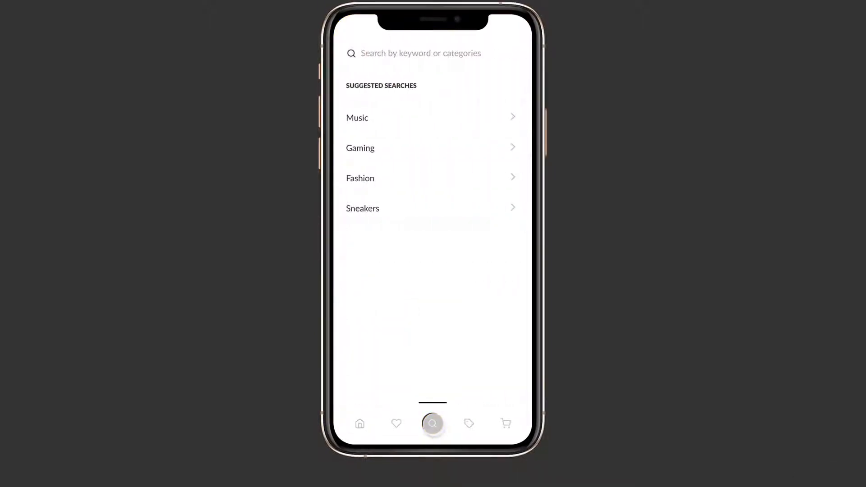
pyautogui.click(356, 425)
pyautogui.click(368, 432)
pyautogui.click(432, 424)
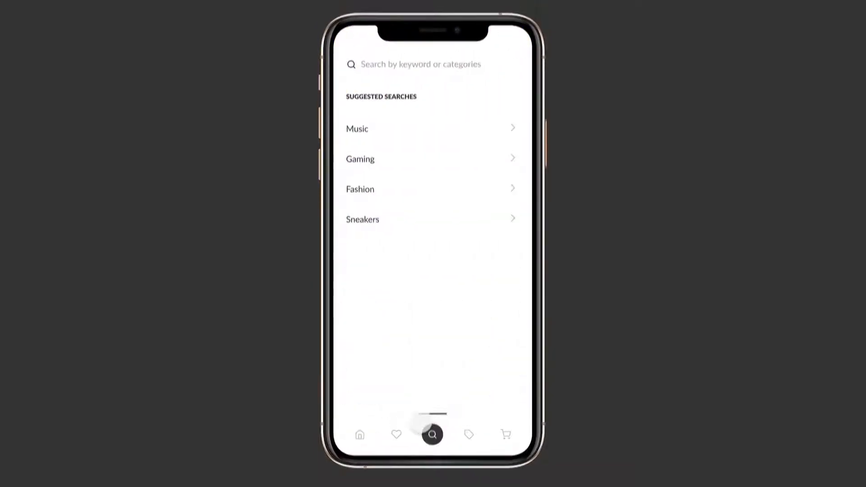
# Step: Return to the design file and open the interaction details of the search icon in the Home frame's navigation bar
pyautogui.press('Escape')
pyautogui.click(108, 10)
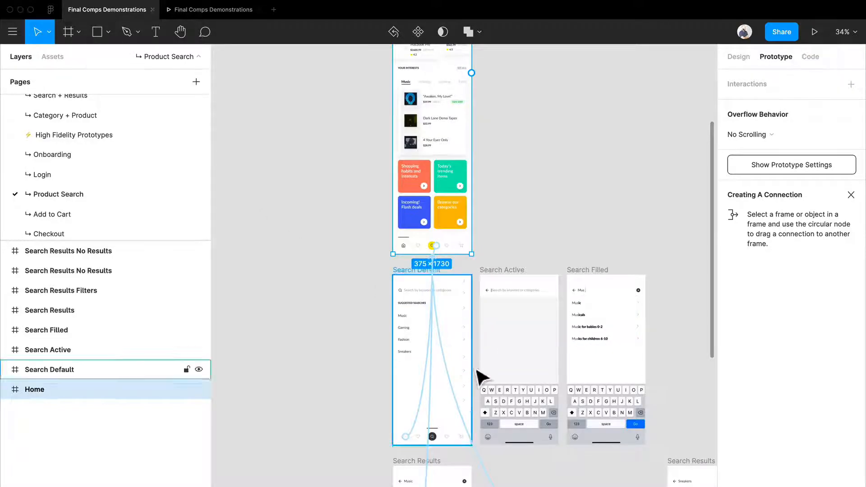
pyautogui.scroll(5, 392, 323)
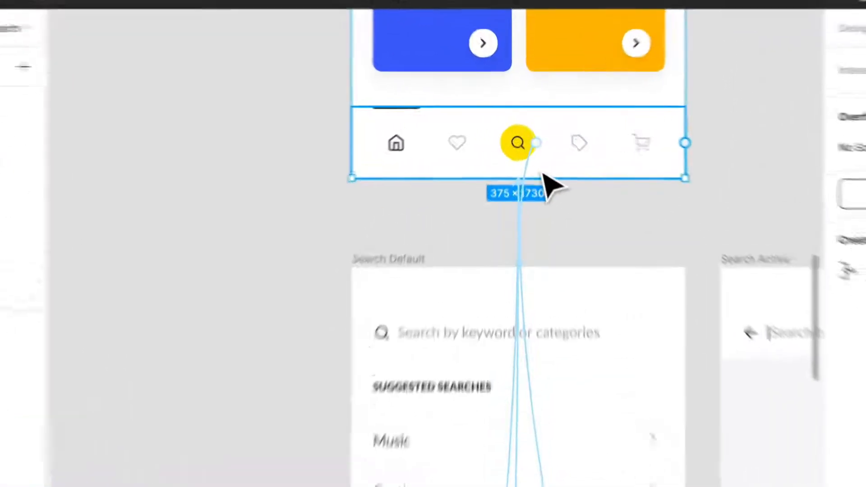
pyautogui.click(529, 143)
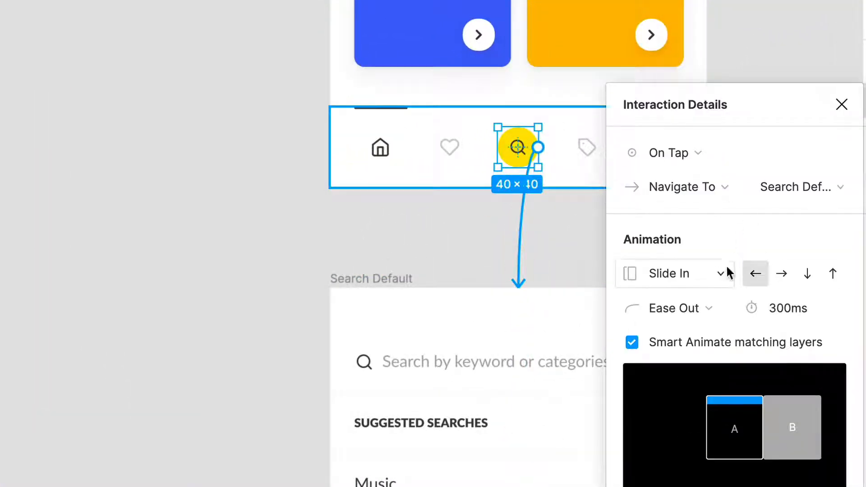
# Step: Select the navigation bar of the Search Default frame and expand its .MainNav layer to show the nested items
pyautogui.moveTo(412, 359); pyautogui.dragTo(293, 239)
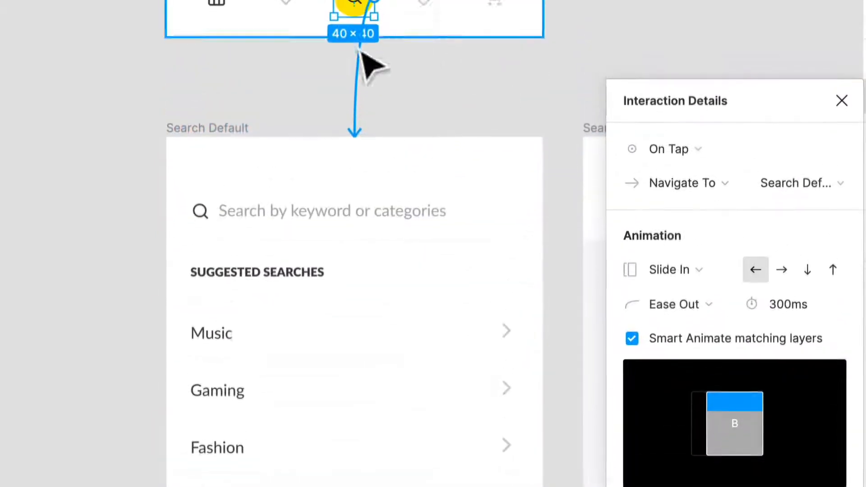
pyautogui.scroll(9, 397, 393)
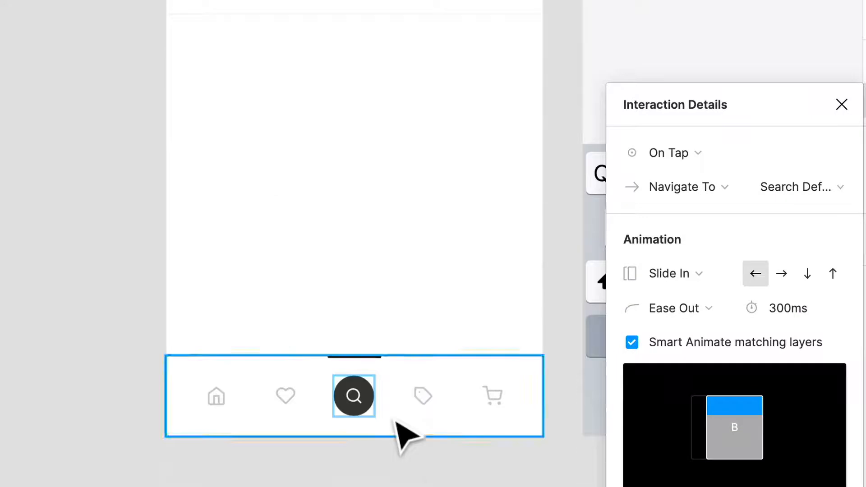
pyautogui.click(361, 422)
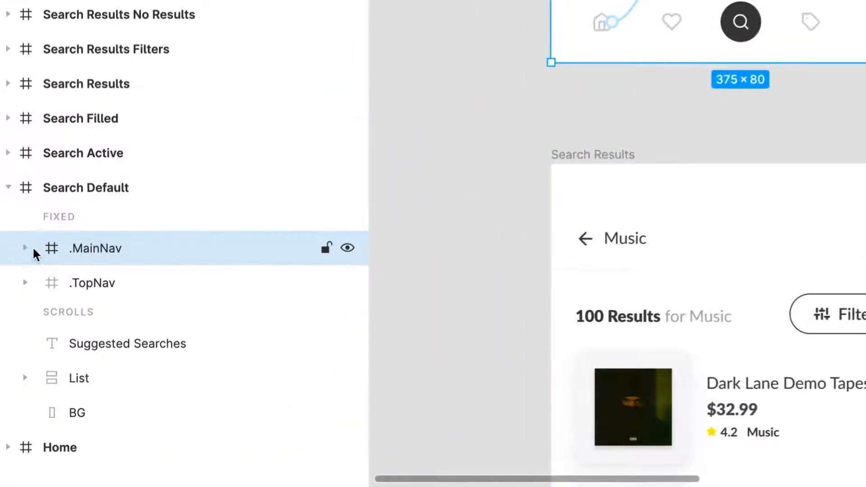
pyautogui.click(14, 362)
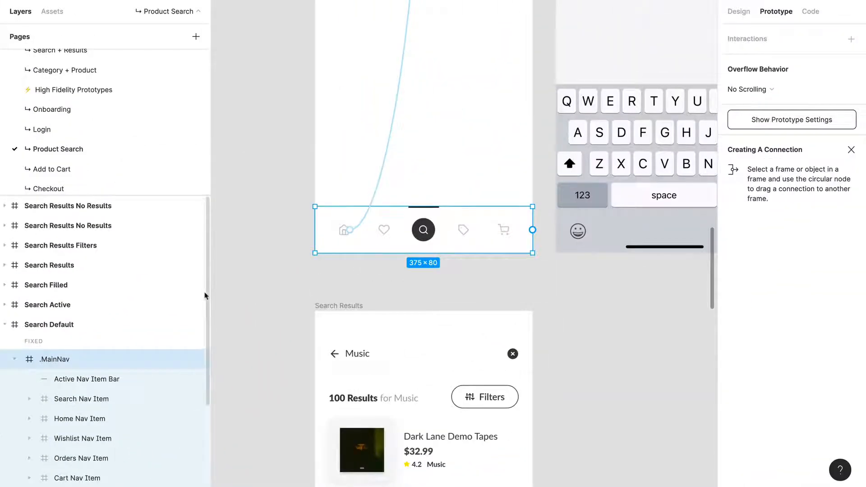
# Step: Inspect the prototype connection of the search placeholder text in the Search Default frame
pyautogui.scroll(5, 298, 270)
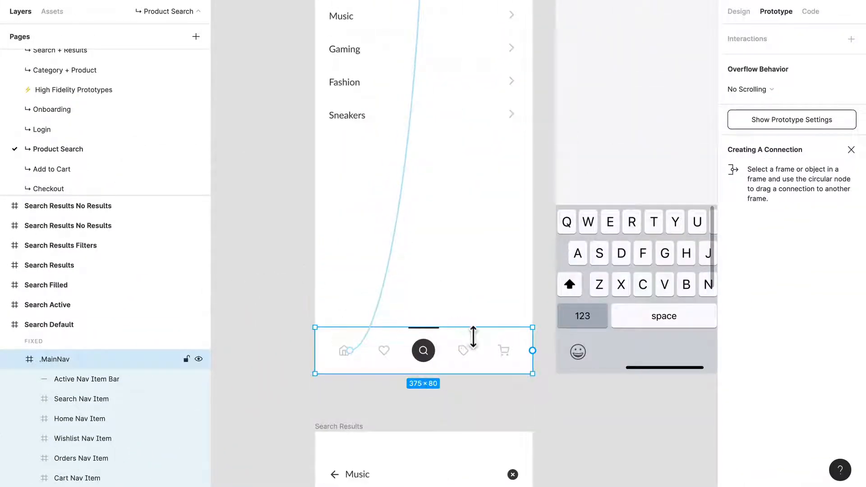
pyautogui.scroll(6, 471, 339)
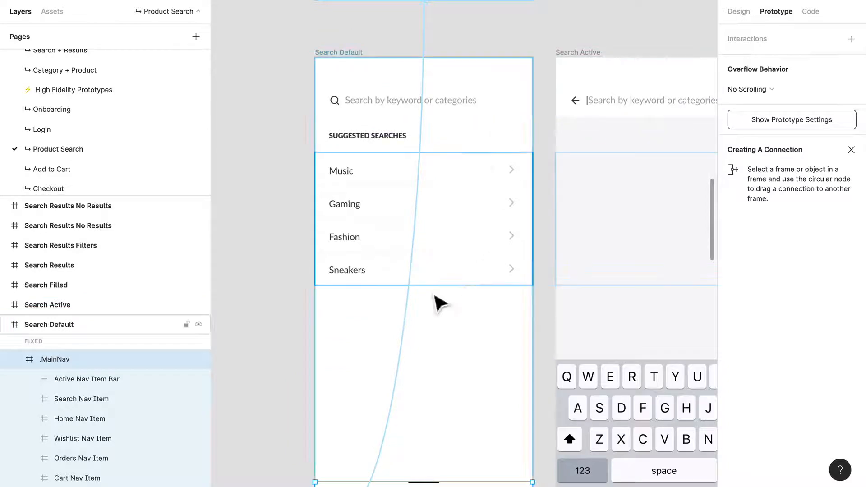
pyautogui.click(551, 328)
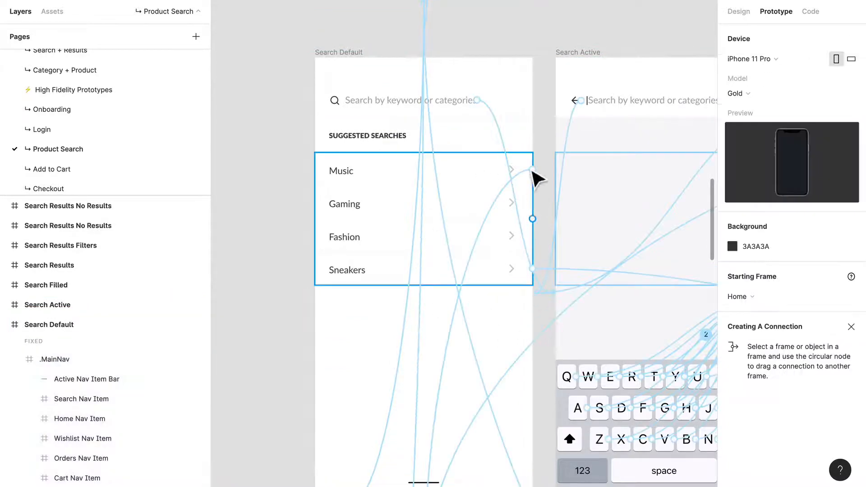
pyautogui.click(476, 104)
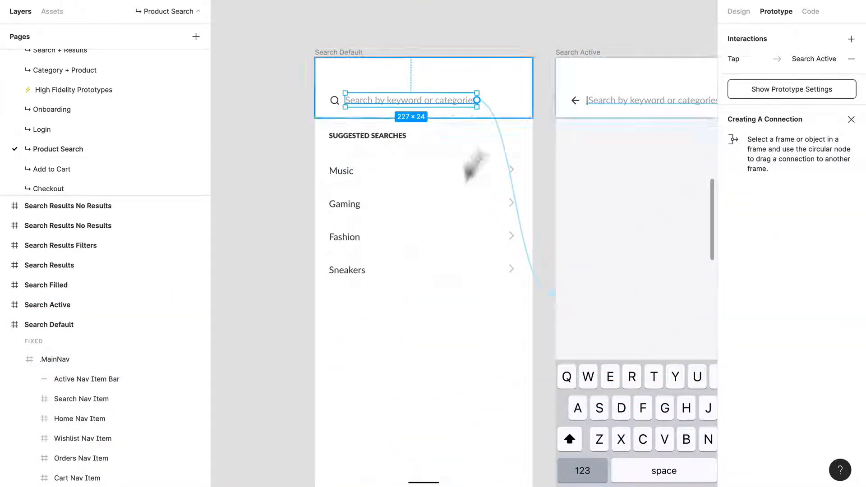
# Step: Clear the selection and examine the connections between the Search Active keyboard keys and the Search Filled frame
pyautogui.moveTo(598, 237); pyautogui.dragTo(481, 183)
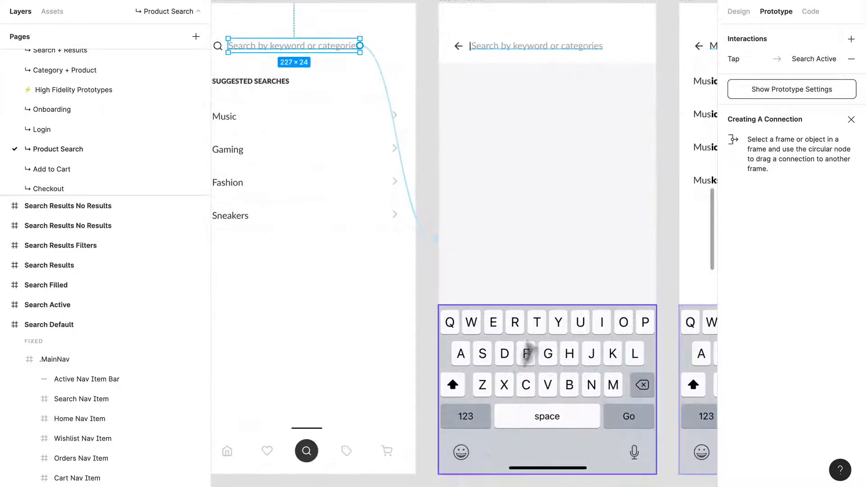
pyautogui.click(670, 174)
pyautogui.moveTo(572, 284); pyautogui.dragTo(392, 265)
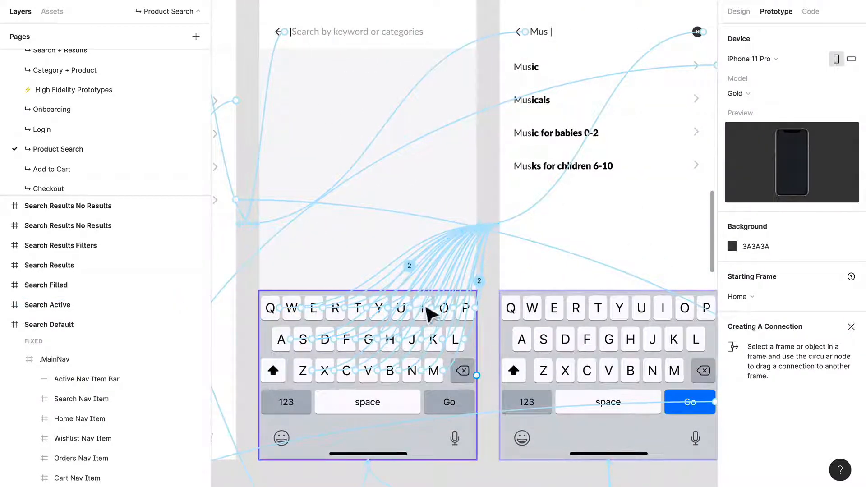
pyautogui.moveTo(286, 159); pyautogui.dragTo(361, 158)
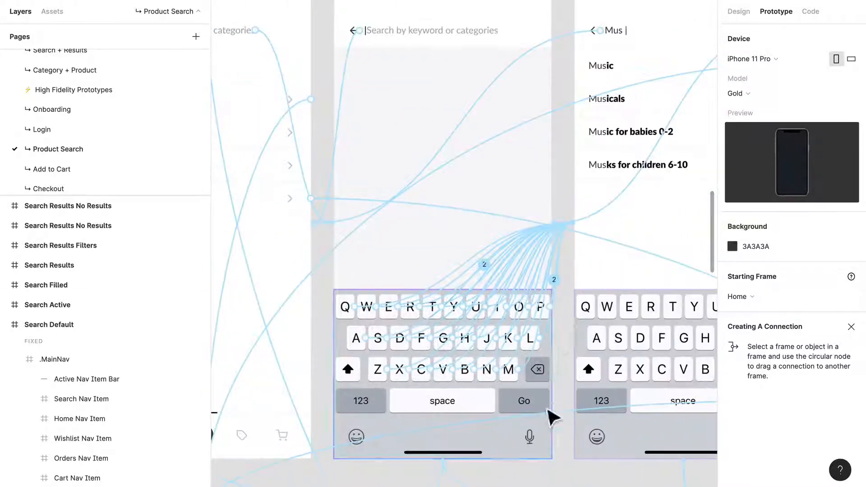
pyautogui.hscroll(3, 522, 353)
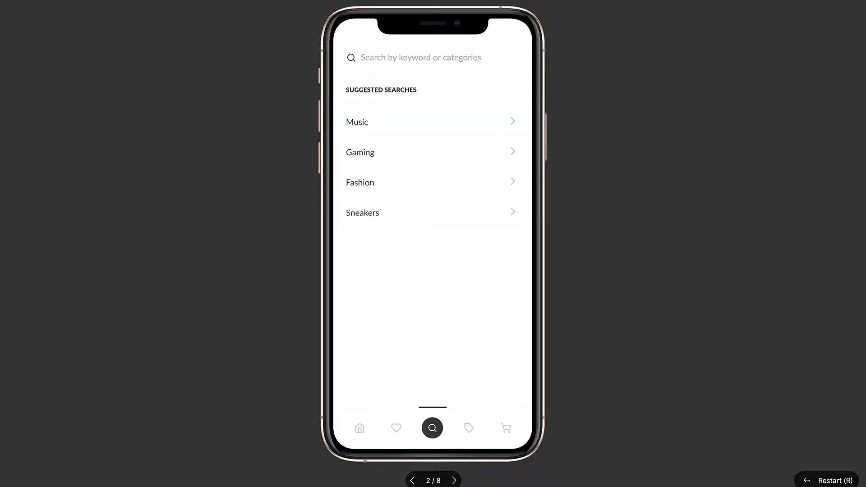
# Step: In the prototype preview, test opening the search field, going back with the arrow and opening the field again
pyautogui.click(425, 61)
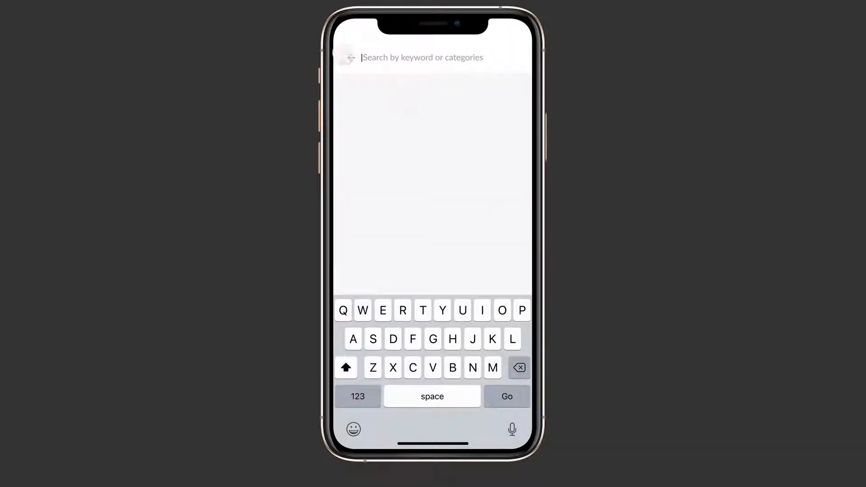
pyautogui.click(351, 57)
pyautogui.click(424, 58)
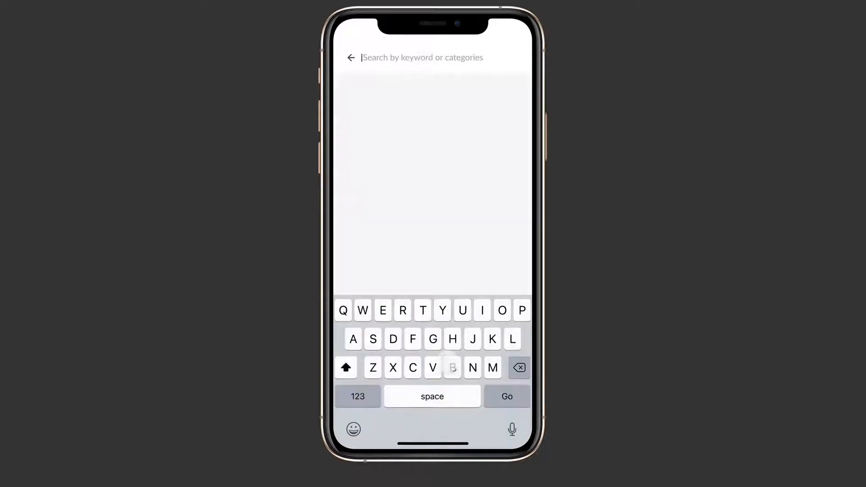
# Step: Trigger the filled search from the on-screen keyboard in the preview and clear the search text
pyautogui.click(445, 353)
pyautogui.click(471, 410)
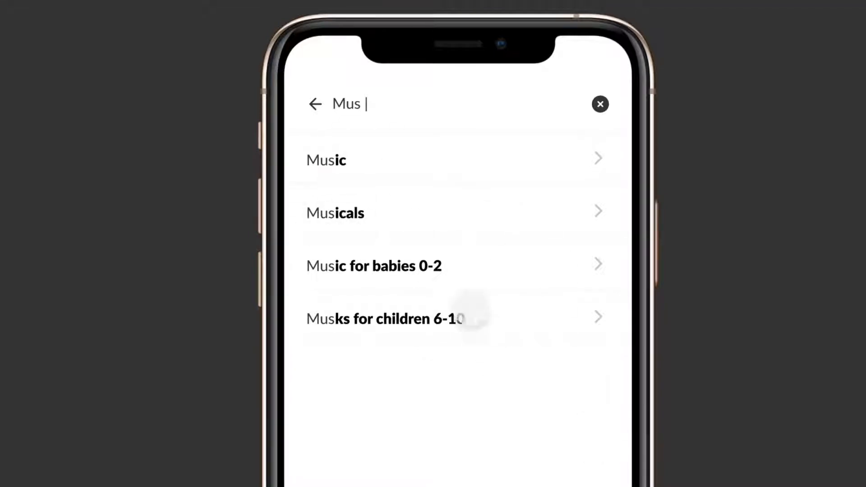
pyautogui.click(528, 425)
pyautogui.click(474, 449)
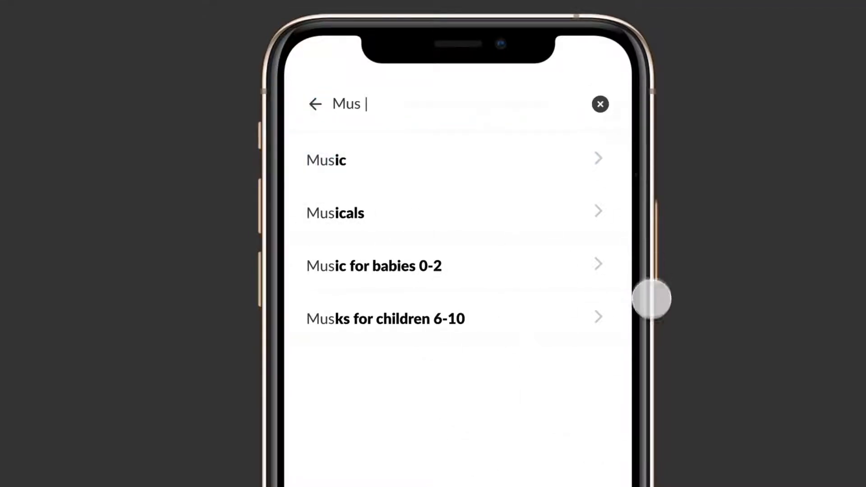
pyautogui.click(600, 105)
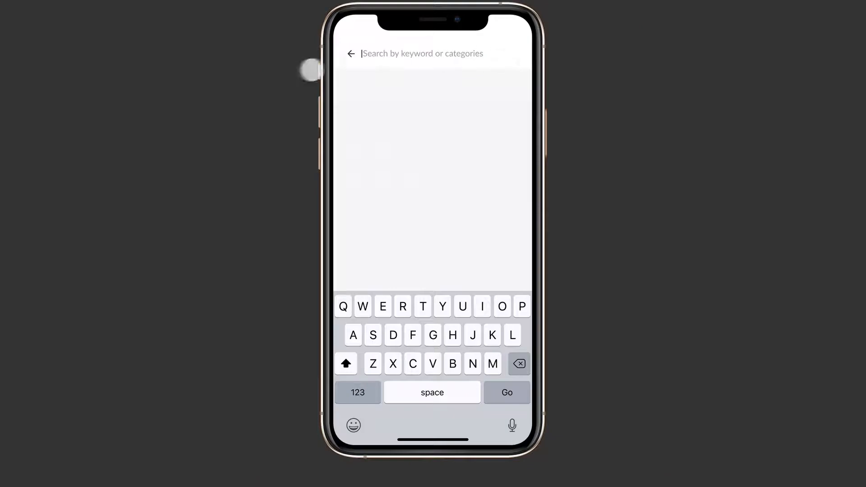
# Step: Fill the search again in the preview and choose the Music suggestion, finishing back in the design file
pyautogui.click(371, 58)
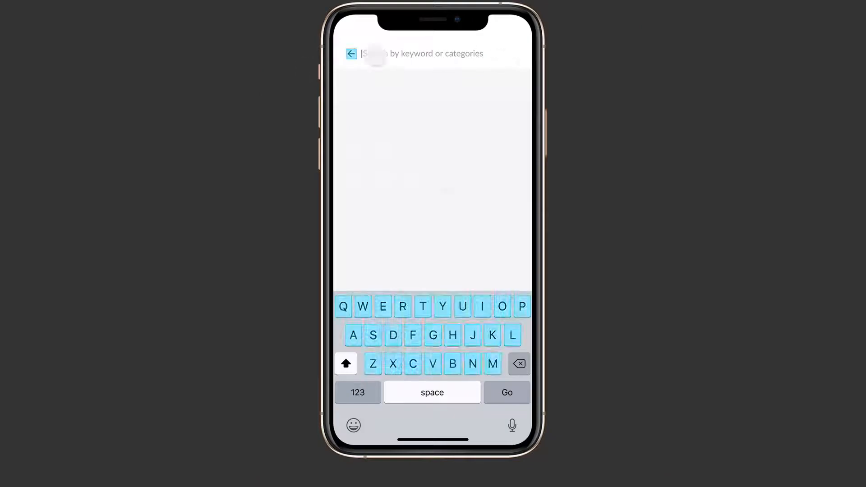
pyautogui.click(472, 332)
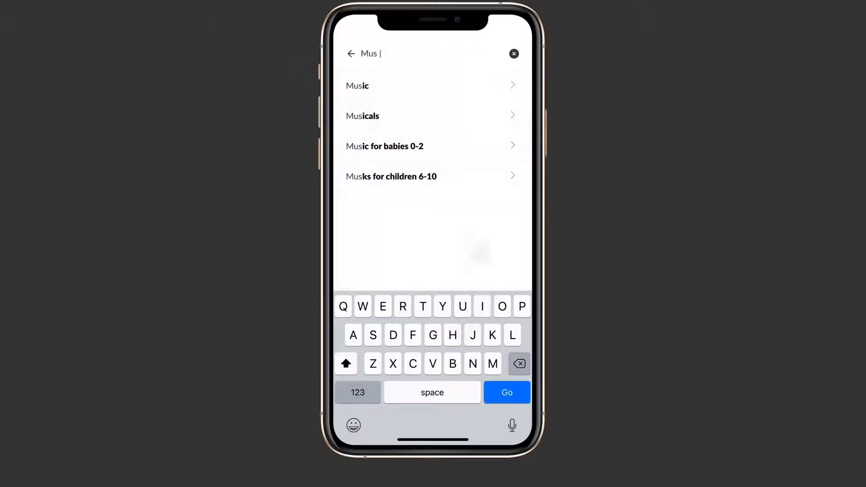
pyautogui.click(429, 176)
pyautogui.click(441, 85)
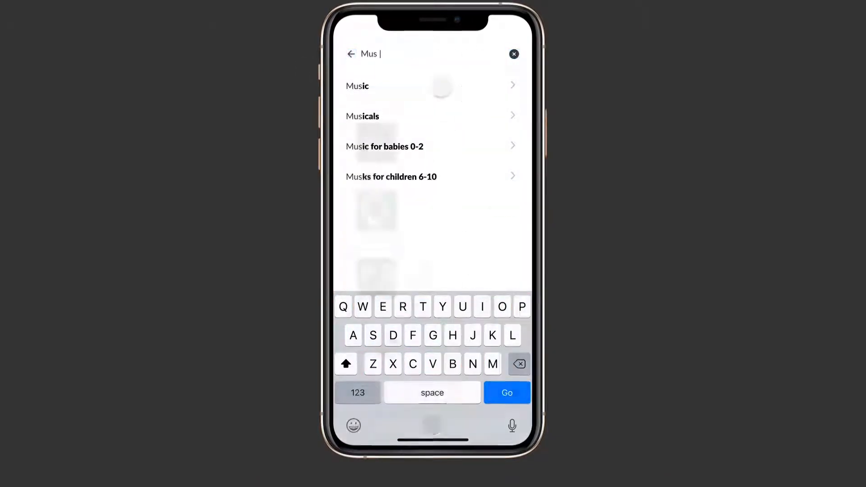
pyautogui.click(132, 6)
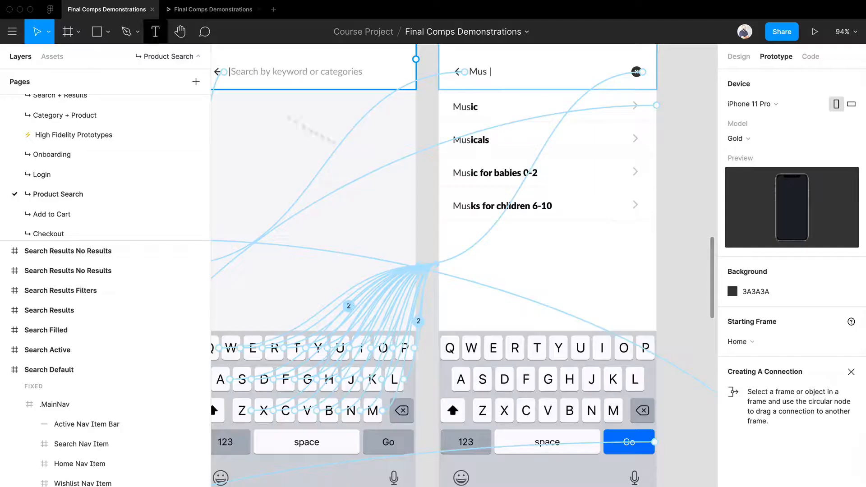
# Step: Examine the Search Results frame for Music, including its header, Filters button, product list and navigation bar
pyautogui.scroll(-5, 579, 371)
pyautogui.moveTo(521, 380); pyautogui.dragTo(524, 136)
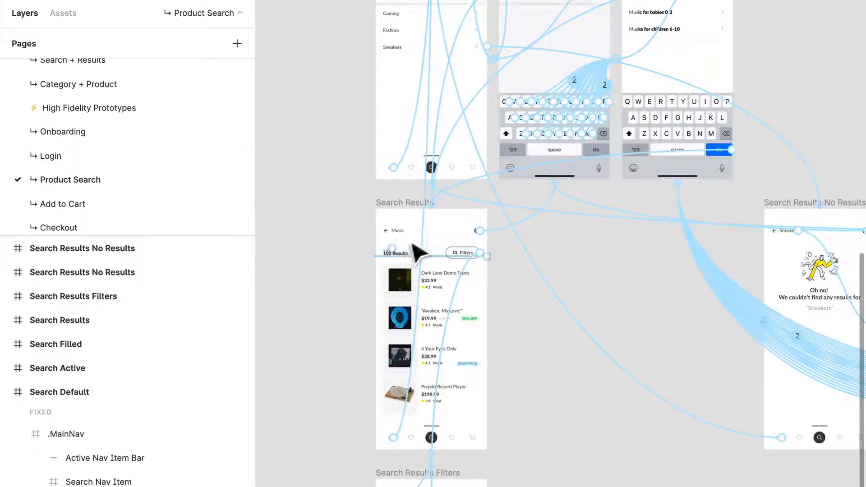
pyautogui.scroll(5, 412, 244)
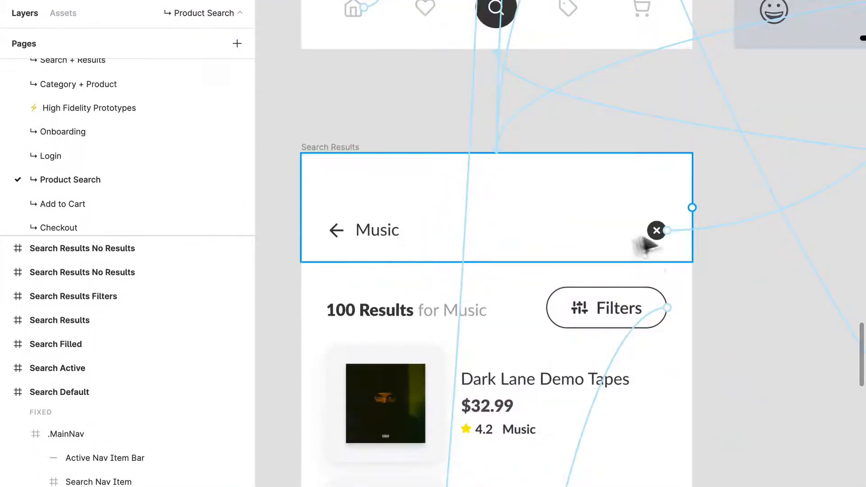
pyautogui.scroll(-3, 544, 243)
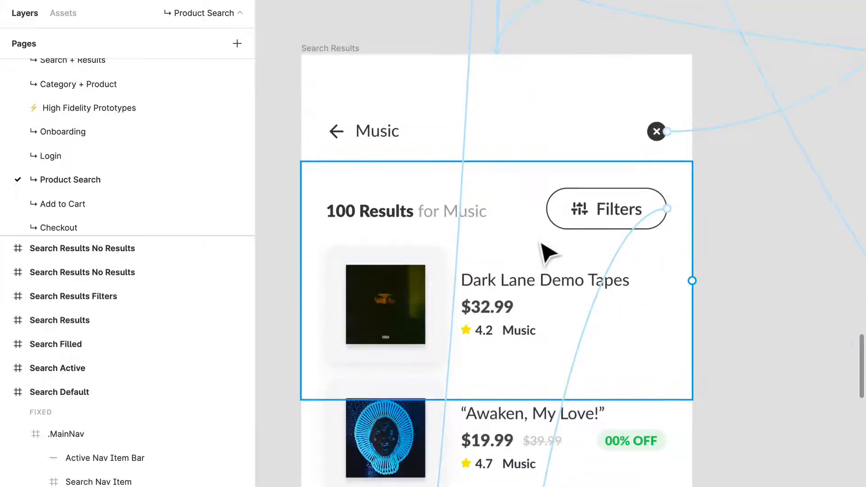
pyautogui.scroll(-1, 505, 246)
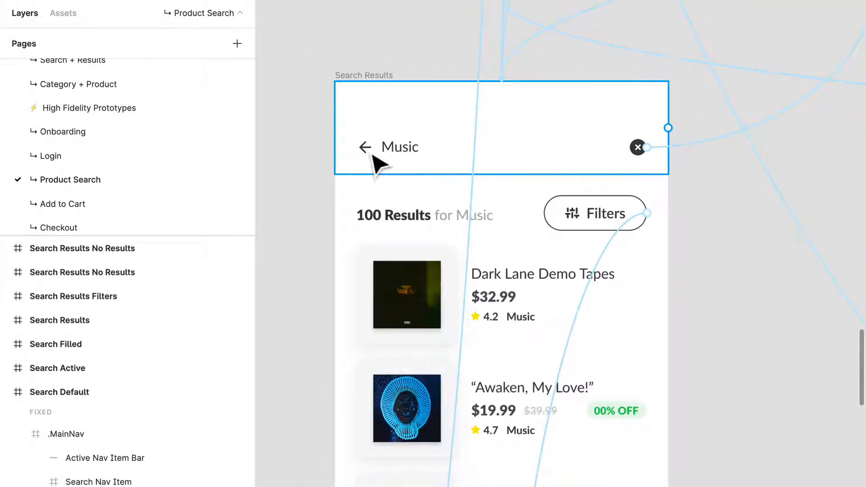
pyautogui.scroll(-5, 319, 81)
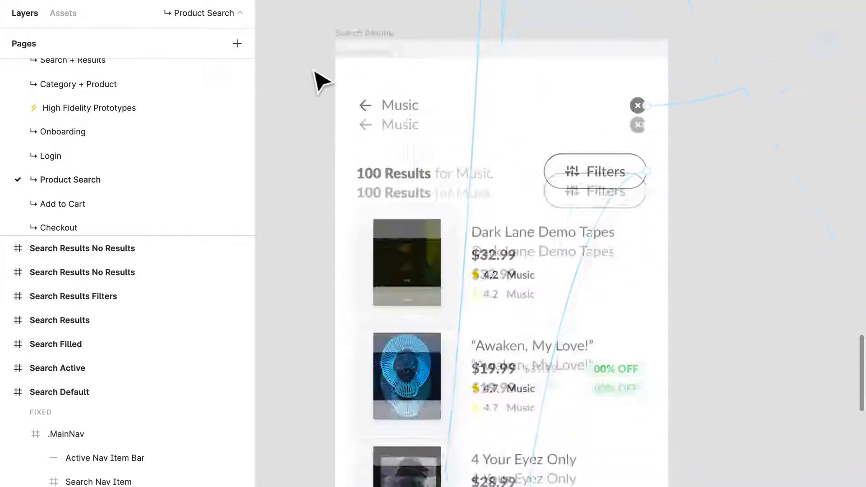
pyautogui.scroll(-1, 469, 93)
pyautogui.scroll(-5, 445, 373)
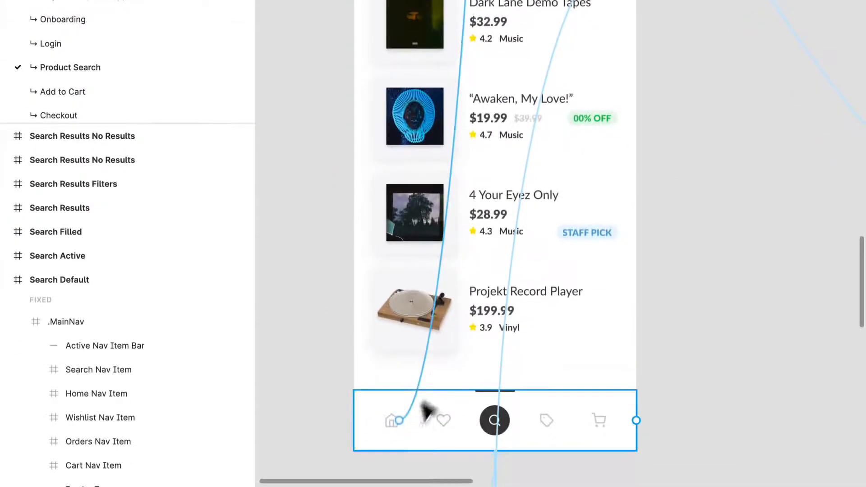
pyautogui.scroll(6, 441, 384)
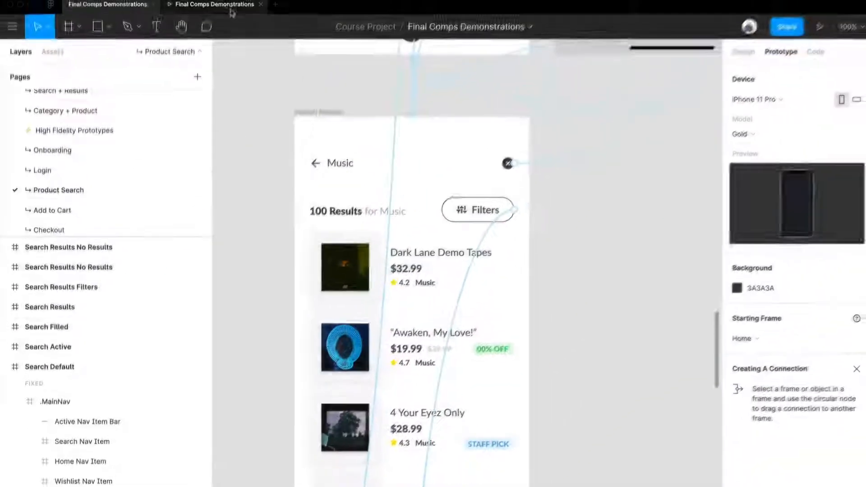
# Step: In the prototype preview, open the filters from the Music results, finishing back in the design file
pyautogui.click(230, 9)
pyautogui.click(509, 399)
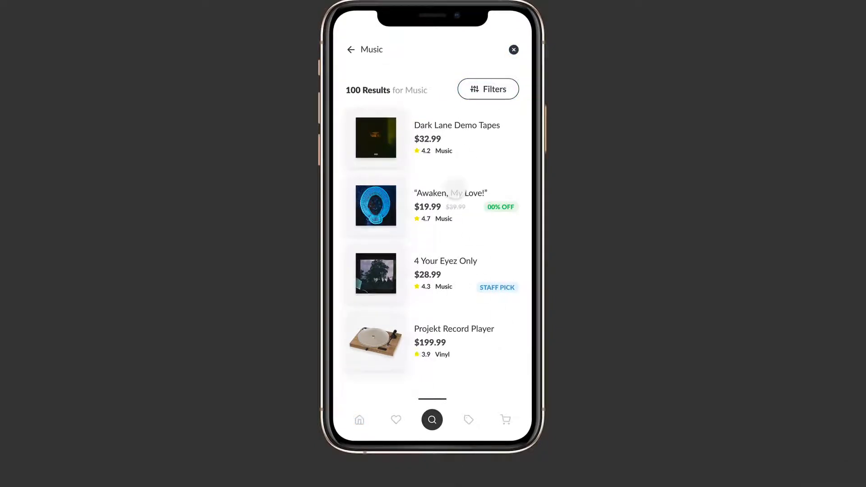
pyautogui.click(456, 187)
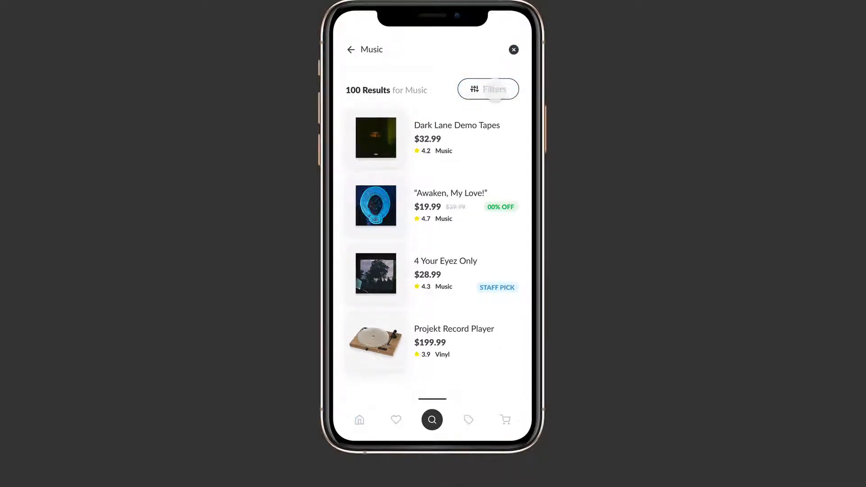
pyautogui.click(495, 92)
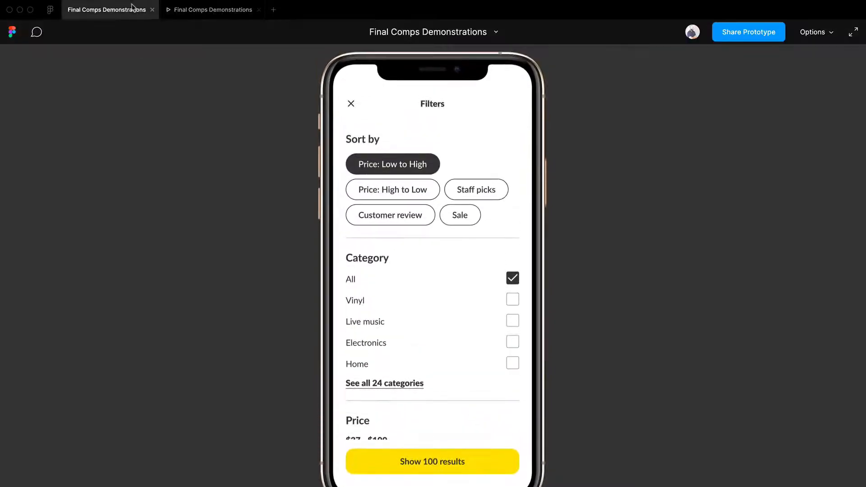
pyautogui.click(133, 7)
# Step: Inspect the interaction details of the Filters button in the Search Results frame and close them
pyautogui.scroll(-8, 601, 458)
pyautogui.scroll(6, 595, 429)
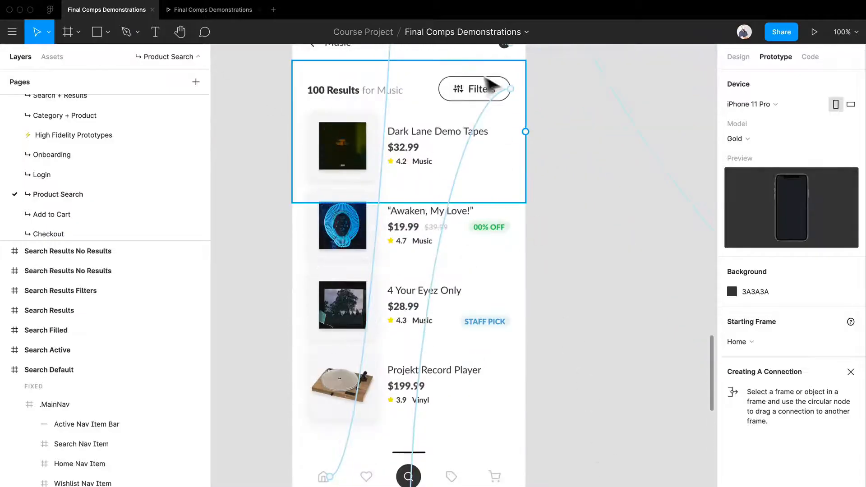
pyautogui.click(499, 99)
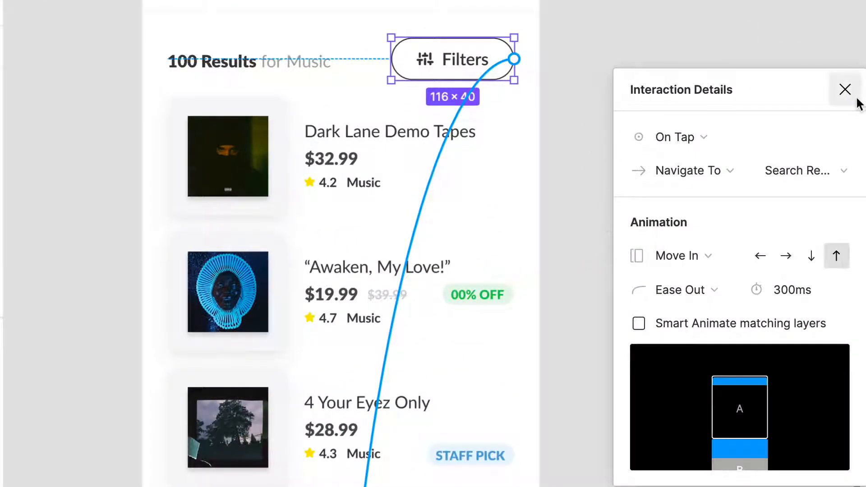
pyautogui.click(845, 89)
# Step: Inspect the interaction details of the close icon in the Search Results Filters frame and clear the selection
pyautogui.scroll(-5, 662, 331)
pyautogui.scroll(-3, 675, 348)
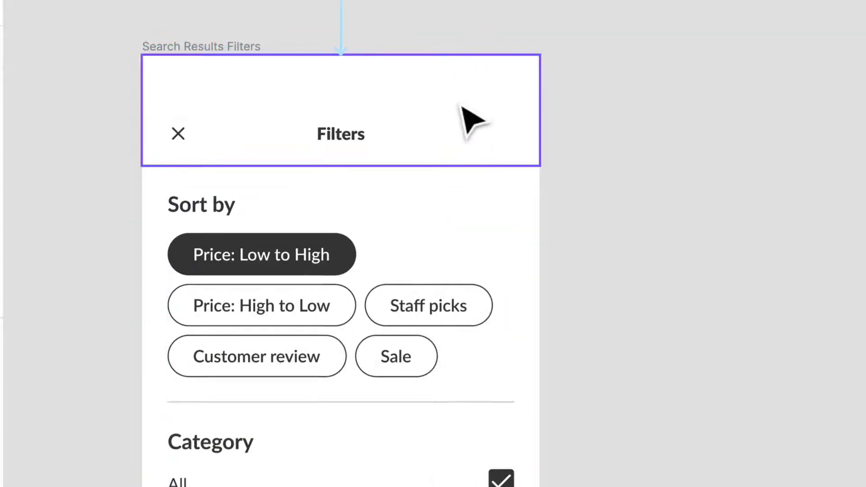
pyautogui.click(472, 119)
pyautogui.click(754, 247)
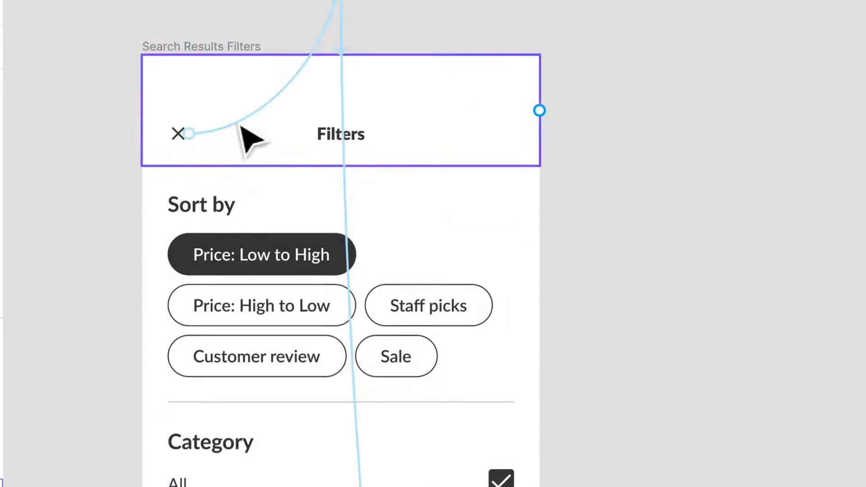
pyautogui.click(246, 128)
pyautogui.scroll(-1, 541, 198)
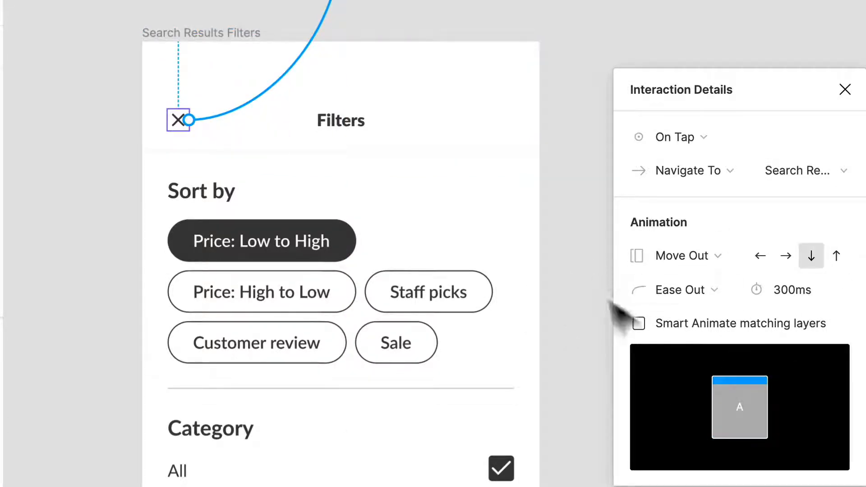
pyautogui.click(600, 239)
# Step: Examine the filter list of the Search Results Filters frame and select its footer with the Show 100 results button
pyautogui.scroll(-4, 577, 232)
pyautogui.scroll(4, 578, 233)
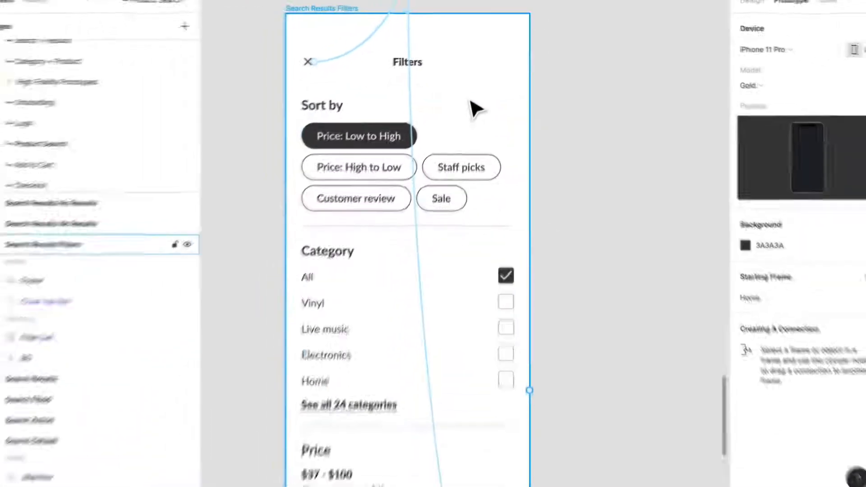
pyautogui.scroll(-3, 350, 195)
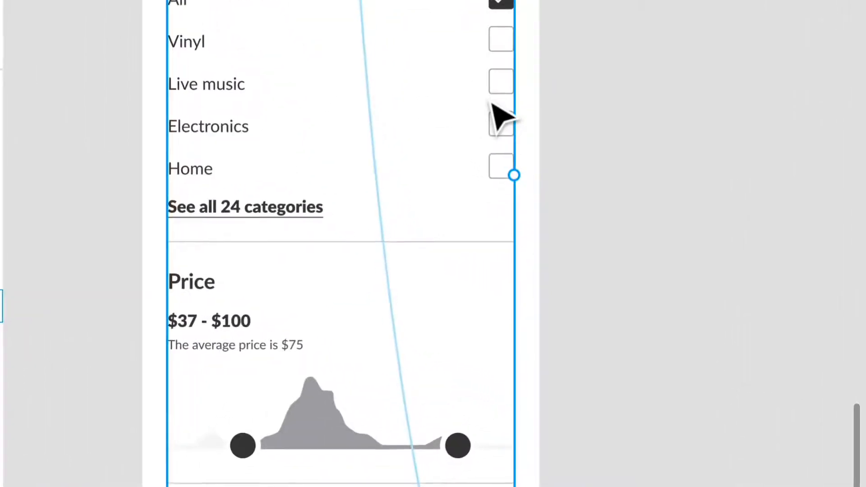
pyautogui.scroll(-5, 506, 211)
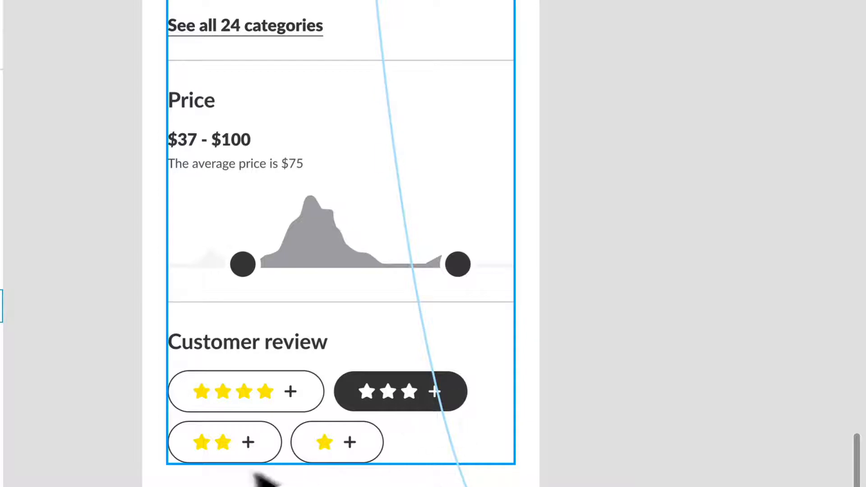
pyautogui.scroll(-5, 165, 455)
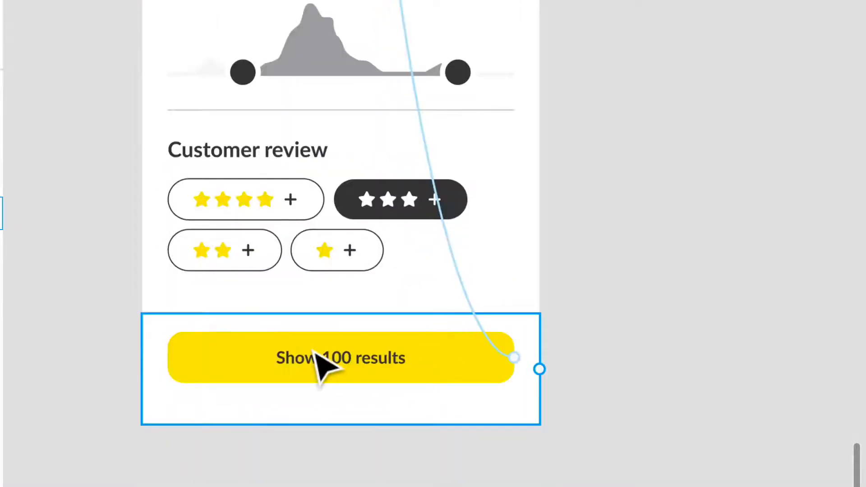
pyautogui.click(342, 358)
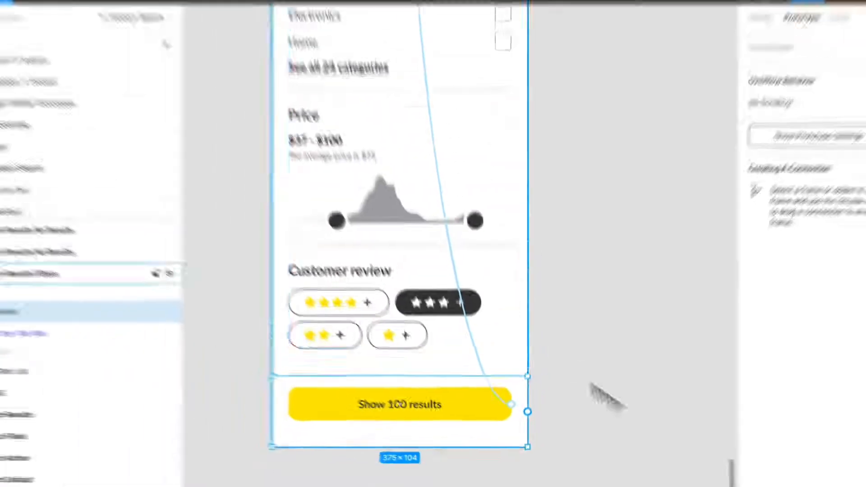
pyautogui.scroll(10, 648, 357)
pyautogui.scroll(4, 648, 355)
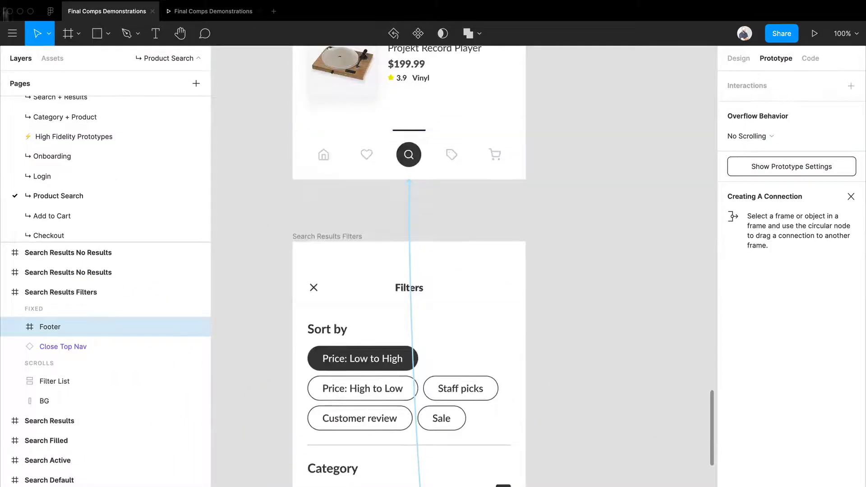
# Step: In the prototype preview, show the 100 filtered results and clear the Music search, finishing back in the design file
pyautogui.click(169, 12)
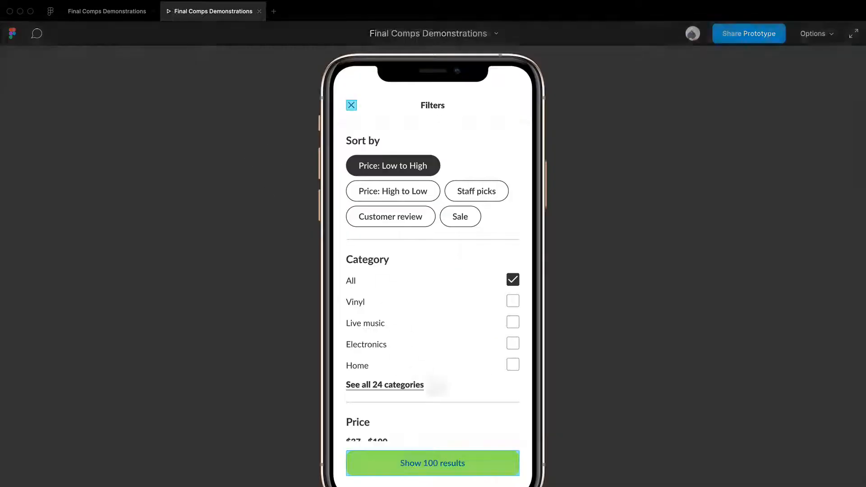
pyautogui.click(497, 464)
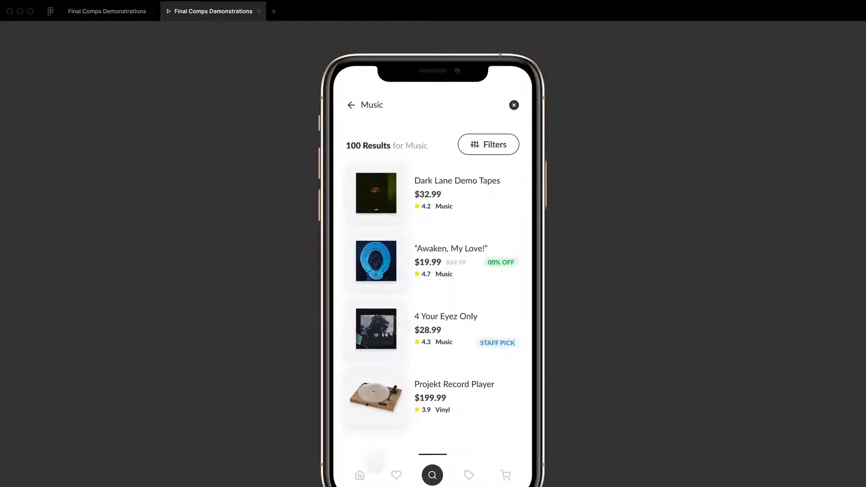
pyautogui.click(511, 108)
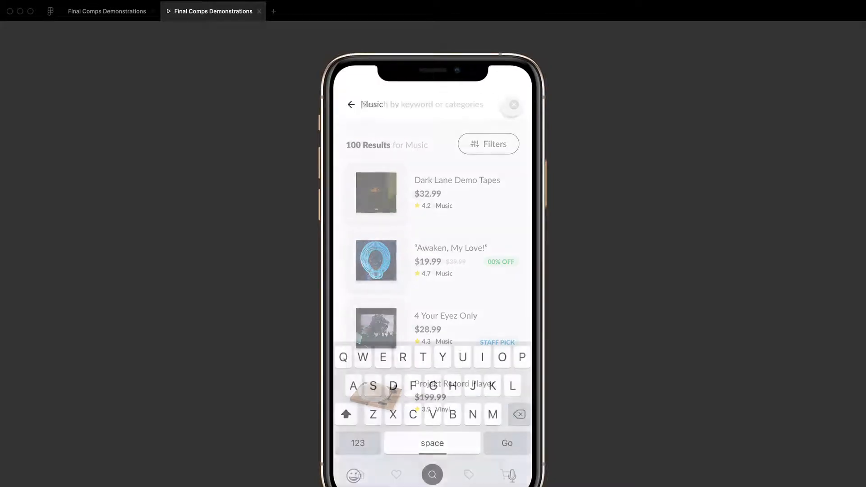
pyautogui.click(127, 15)
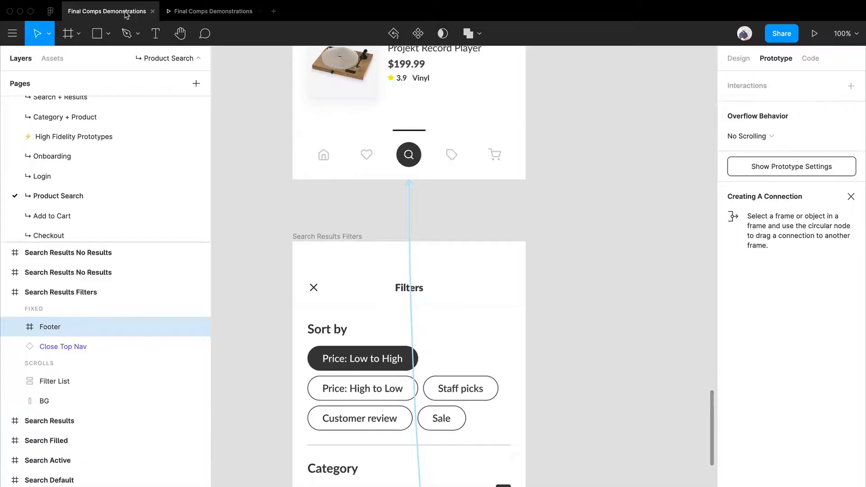
# Step: Clear the footer selection and examine the connections across the whole Product Search flow
pyautogui.scroll(-5, 595, 252)
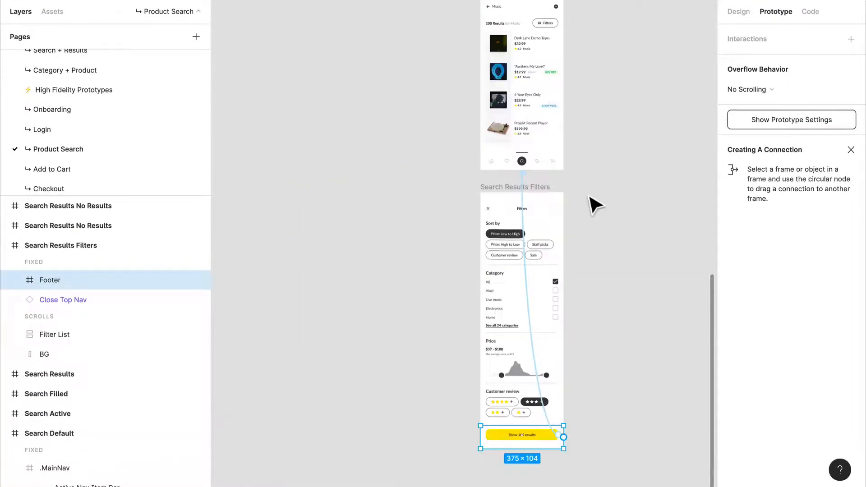
pyautogui.scroll(6, 560, 271)
pyautogui.hscroll(4, 560, 271)
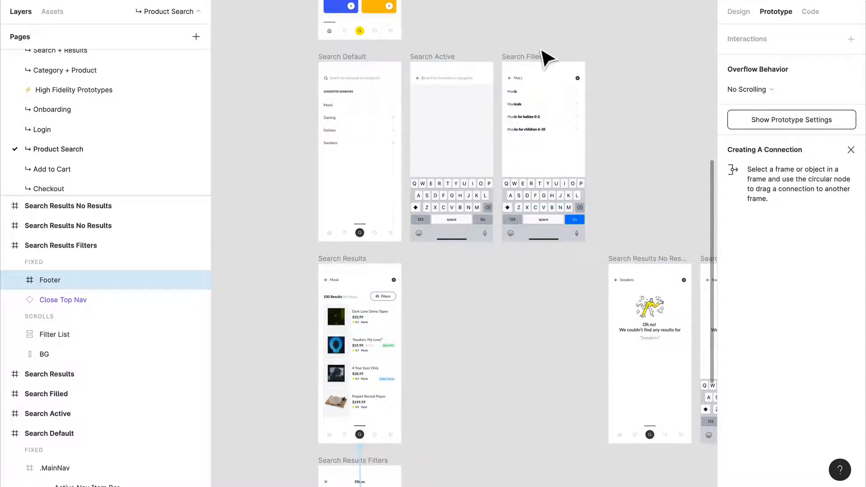
pyautogui.scroll(3, 458, 316)
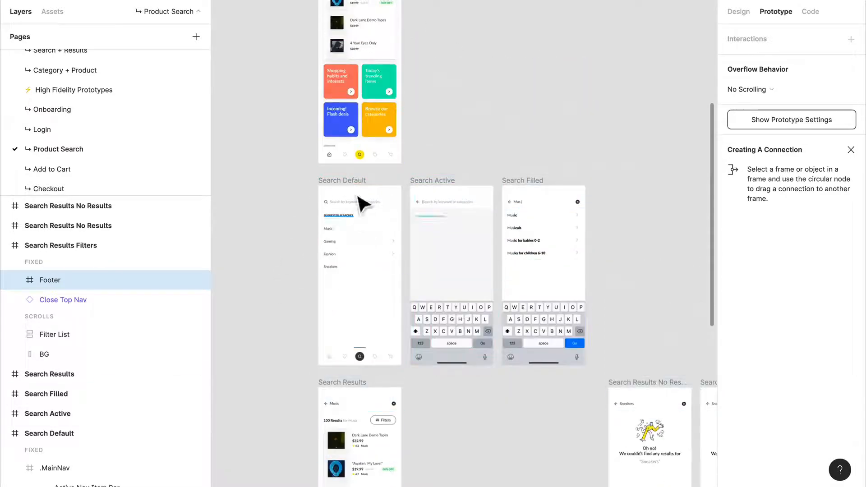
pyautogui.click(312, 293)
pyautogui.scroll(2, 319, 289)
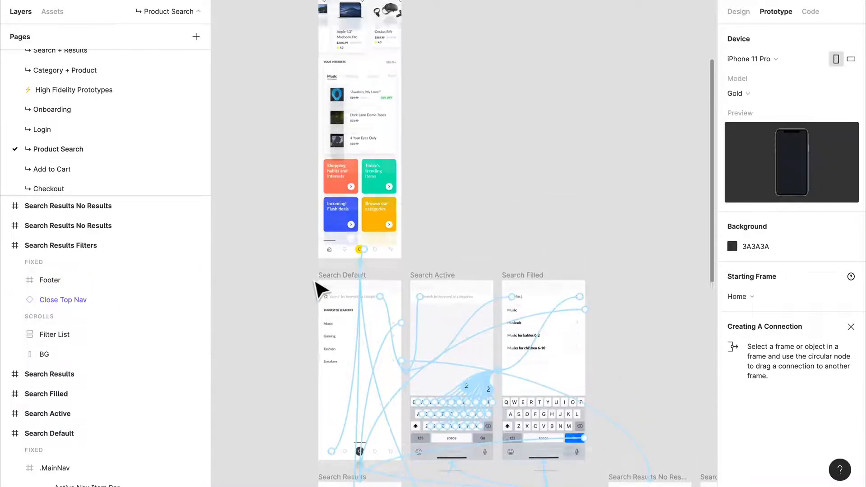
pyautogui.scroll(-3, 358, 359)
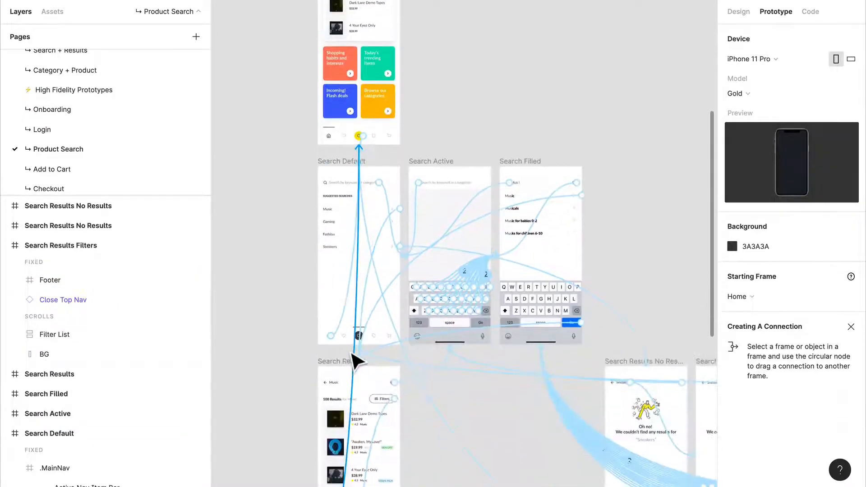
# Step: Inspect the interaction details of the Music and Sneakers suggested searches in the Search Default frame
pyautogui.scroll(5, 352, 356)
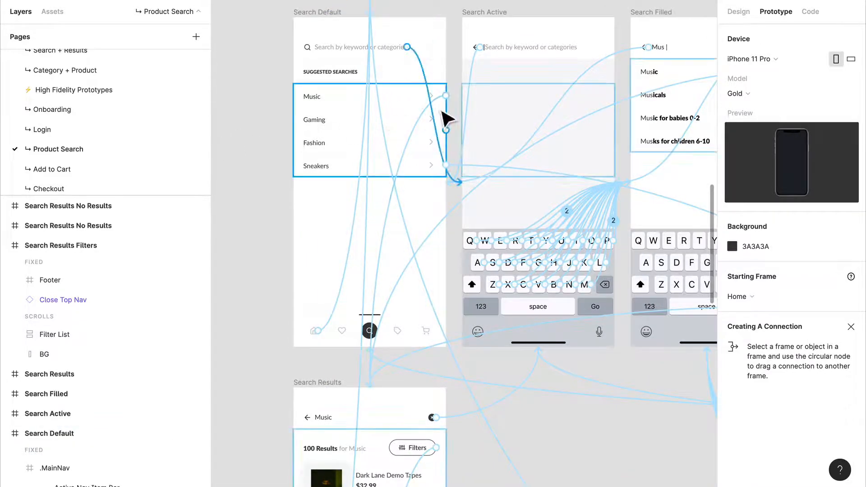
pyautogui.click(430, 130)
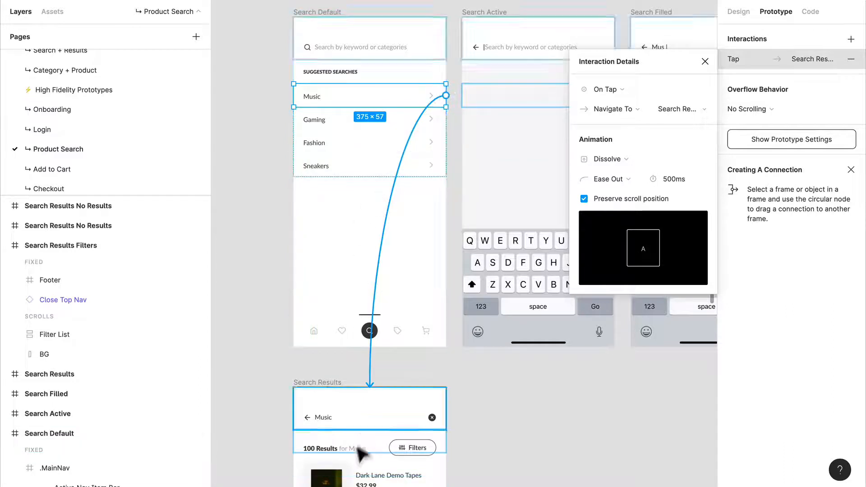
pyautogui.click(534, 435)
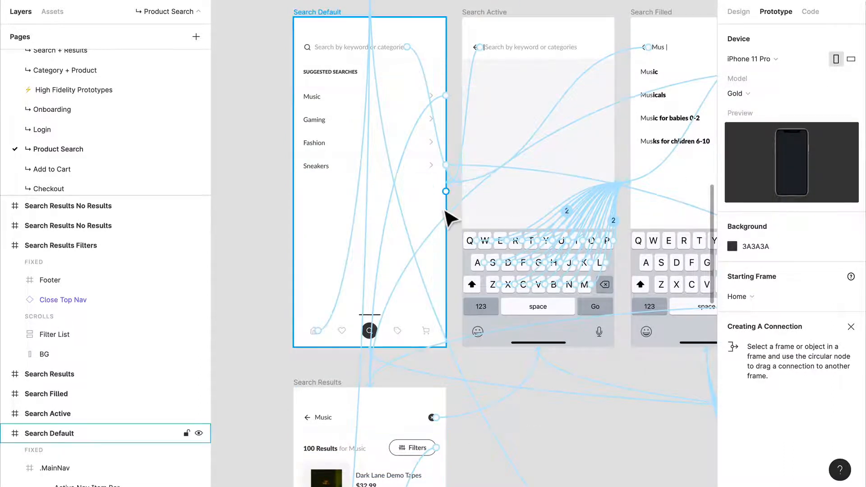
pyautogui.moveTo(461, 220); pyautogui.dragTo(404, 213)
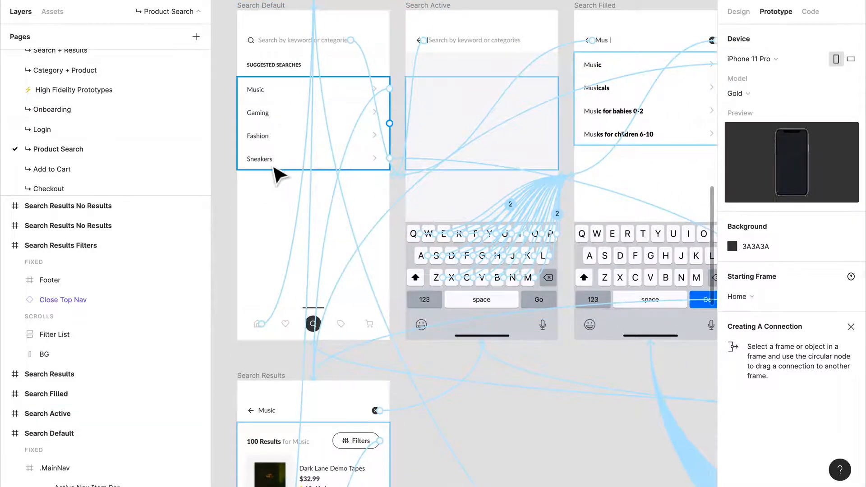
pyautogui.moveTo(390, 158); pyautogui.dragTo(422, 172)
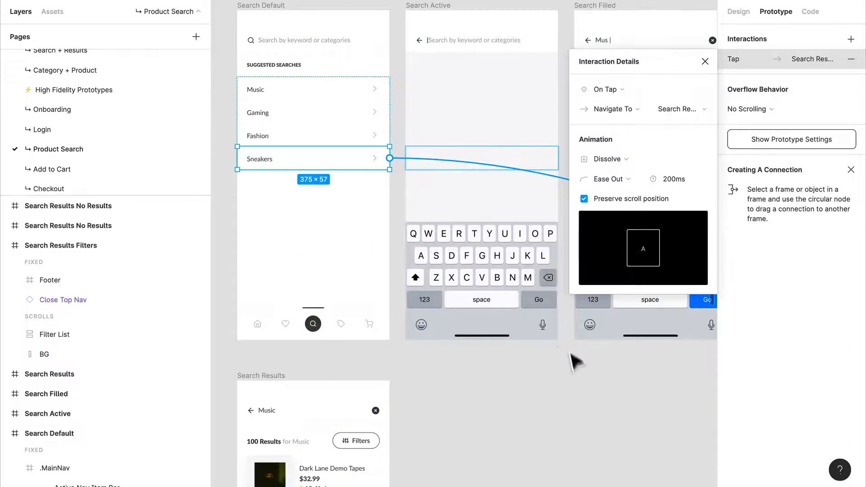
# Step: Follow the Sneakers connection from the Search Default frame to the Search Results No Results frame and examine its empty-state message
pyautogui.moveTo(574, 358); pyautogui.dragTo(390, 296)
pyautogui.moveTo(539, 307); pyautogui.dragTo(372, 263)
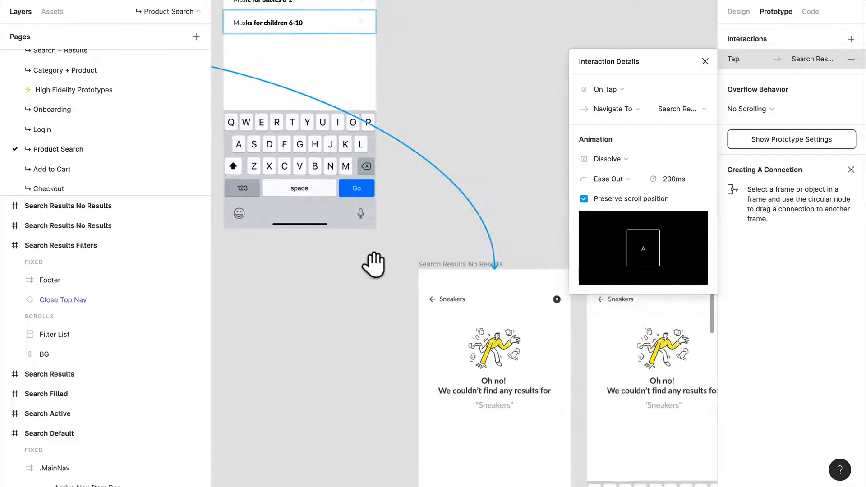
pyautogui.moveTo(388, 303); pyautogui.dragTo(329, 218)
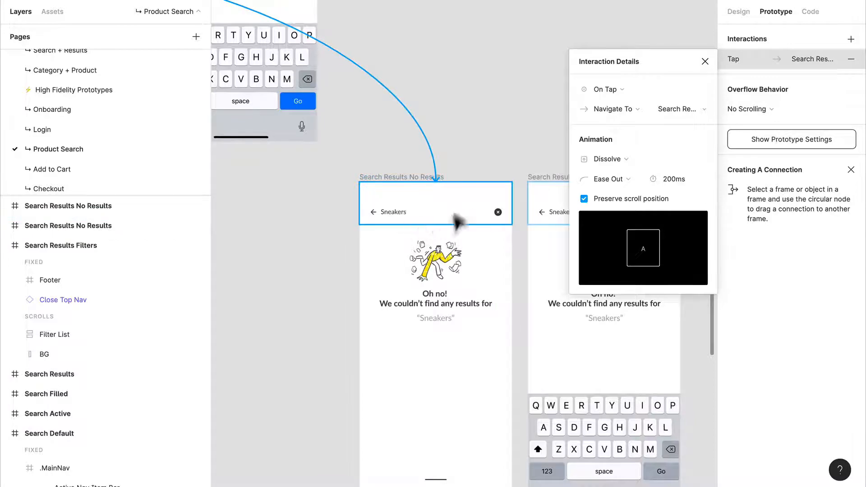
pyautogui.scroll(-5, 456, 222)
pyautogui.scroll(3, 487, 358)
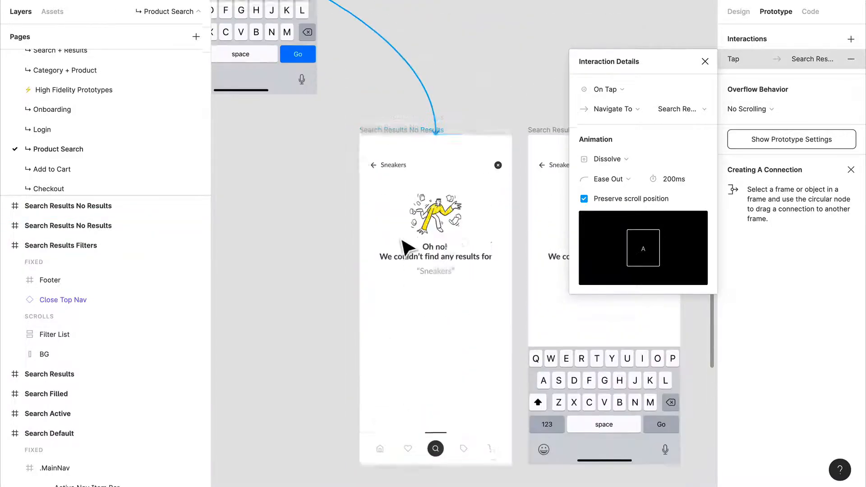
pyautogui.scroll(-1, 400, 241)
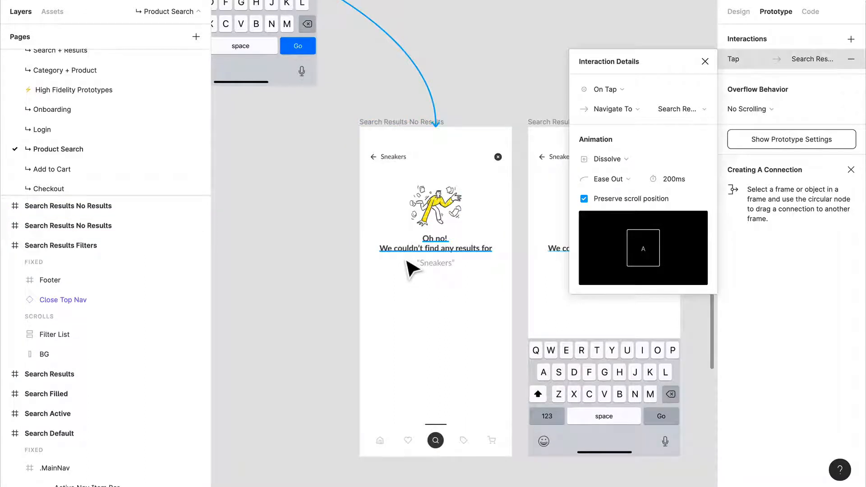
pyautogui.hscroll(-2, 412, 269)
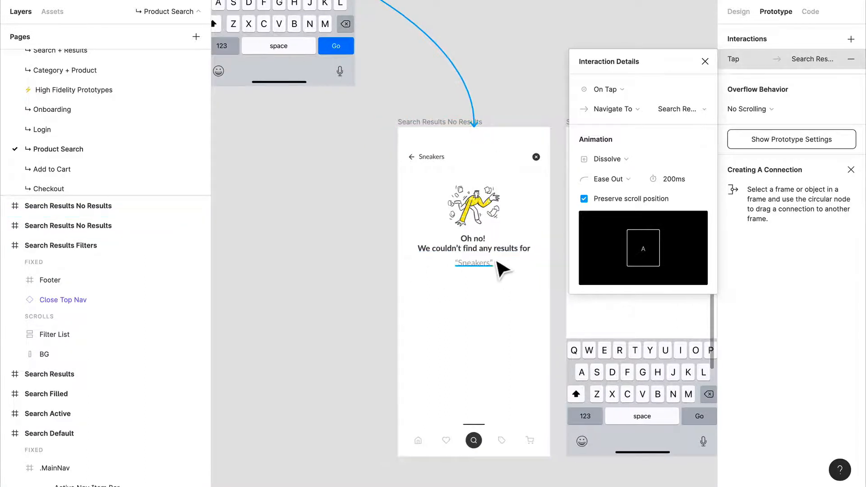
pyautogui.scroll(5, 498, 263)
pyautogui.scroll(-2, 507, 276)
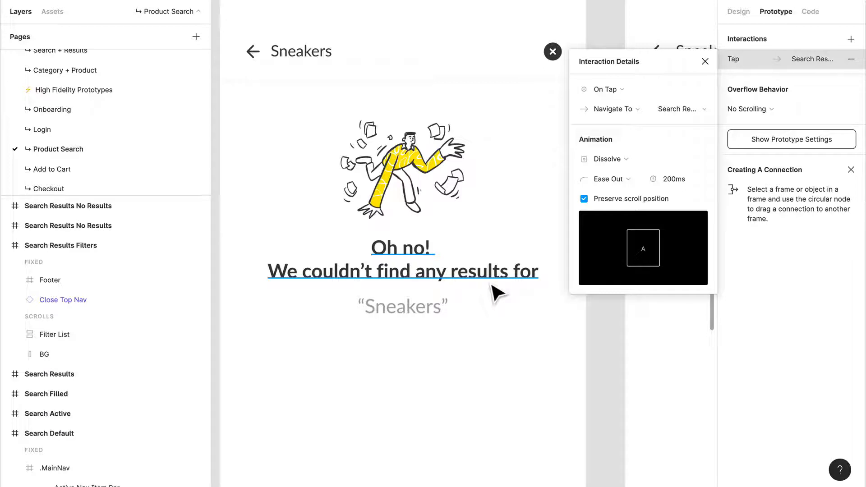
pyautogui.scroll(-5, 498, 270)
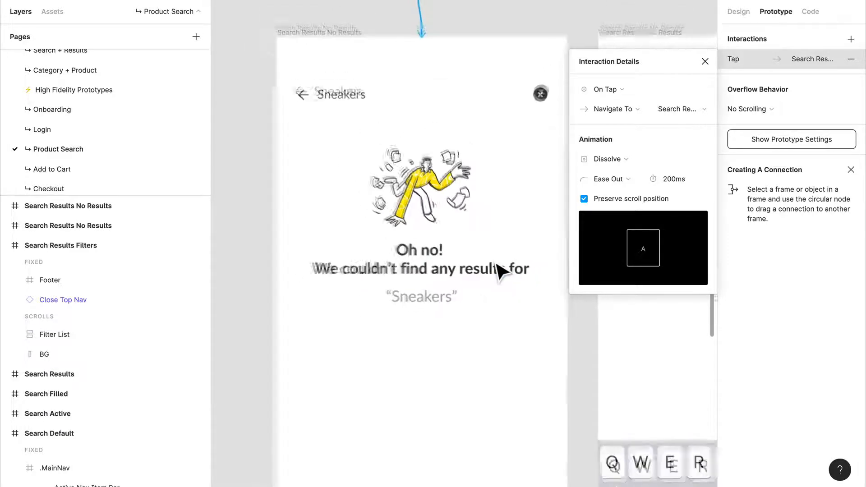
pyautogui.moveTo(495, 352); pyautogui.dragTo(428, 304)
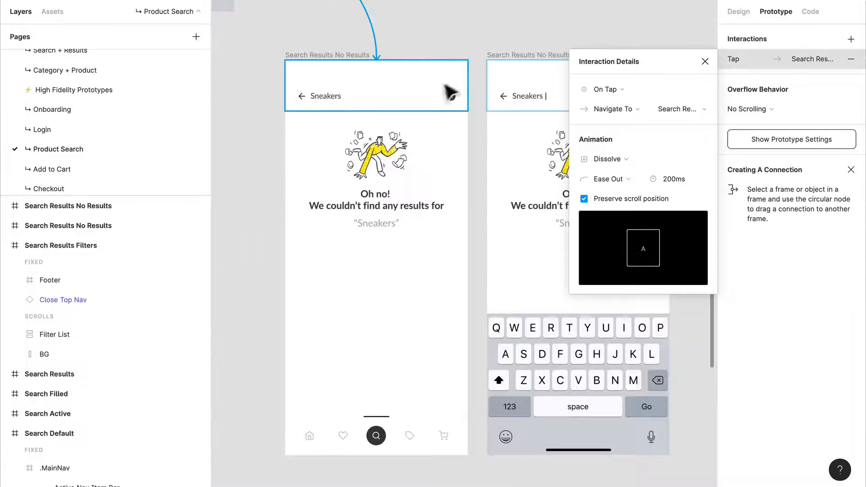
# Step: Clear the selection and examine the connections on both Search Results No Results frames and the Search Filled frame
pyautogui.moveTo(459, 81); pyautogui.dragTo(526, 129)
pyautogui.click(443, 11)
pyautogui.moveTo(415, 195); pyautogui.dragTo(255, 194)
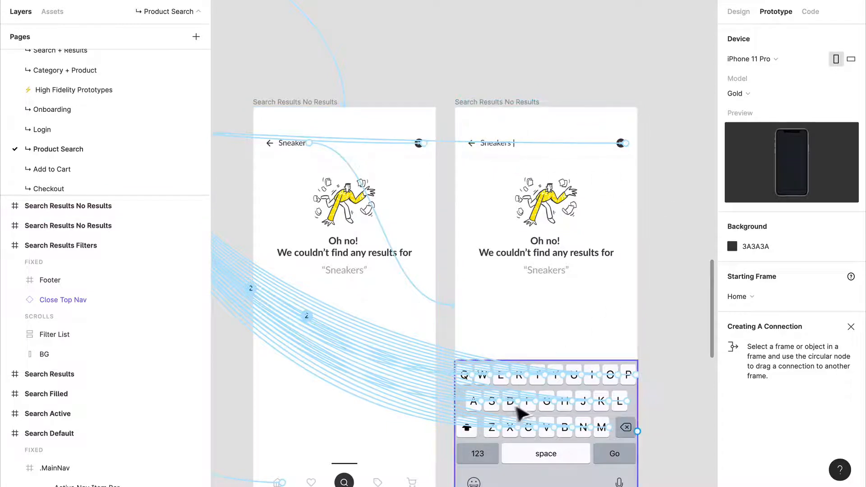
pyautogui.moveTo(304, 201); pyautogui.dragTo(641, 398)
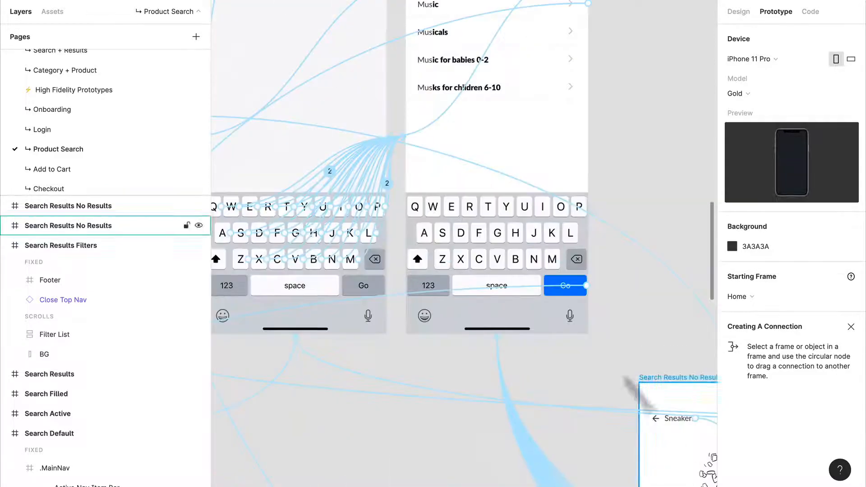
pyautogui.moveTo(538, 268); pyautogui.dragTo(485, 464)
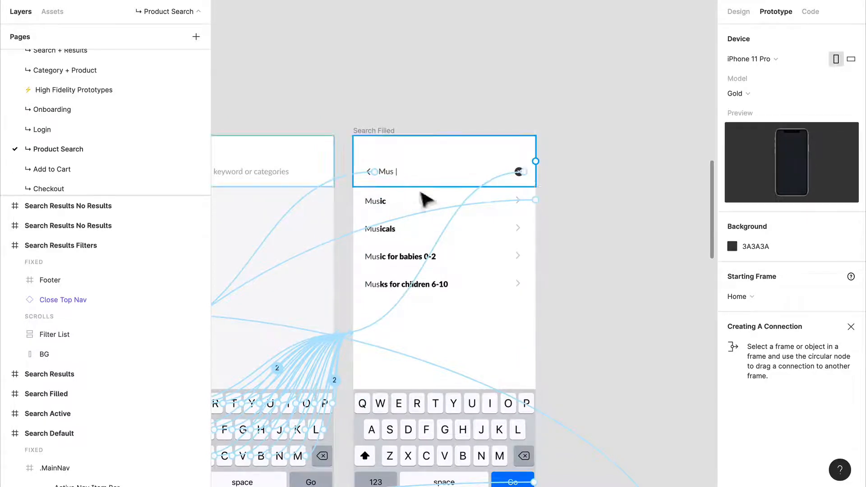
# Step: Switch to the prototype preview and go back from the active search to the suggested searches
pyautogui.click(199, 12)
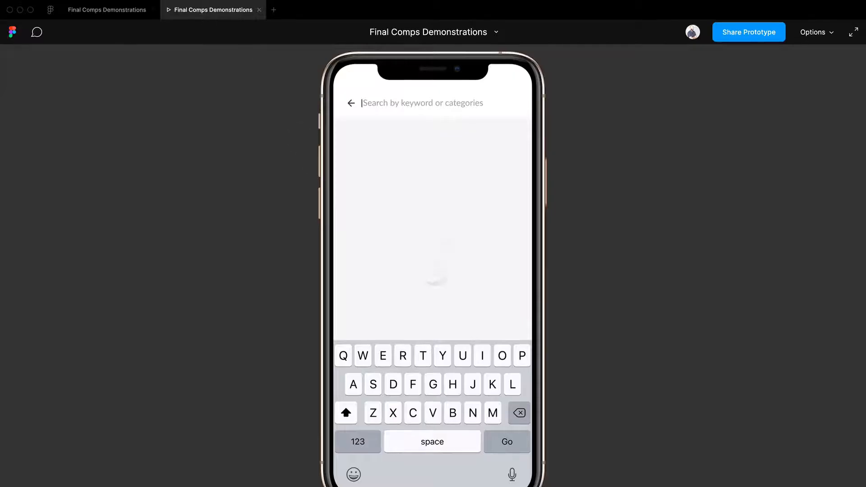
pyautogui.click(432, 216)
pyautogui.click(346, 107)
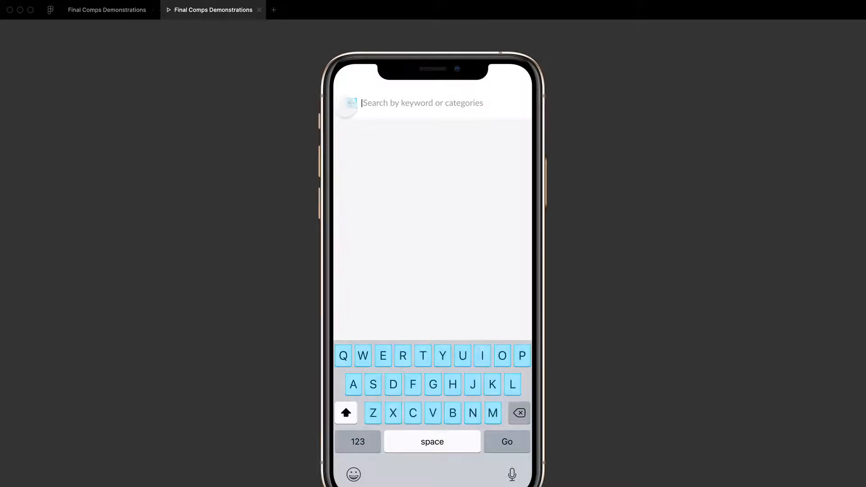
pyautogui.click(351, 103)
pyautogui.click(510, 311)
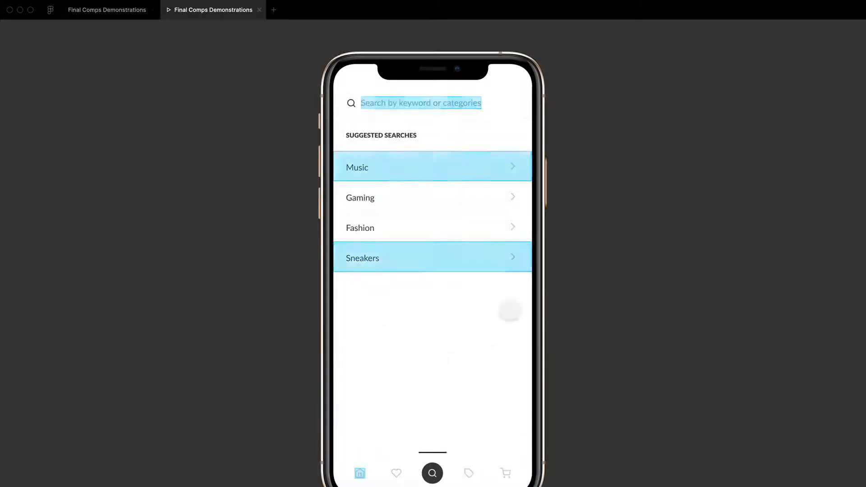
# Step: Preview the Sneakers suggested search, clear its search term and return to the suggested searches
pyautogui.click(499, 258)
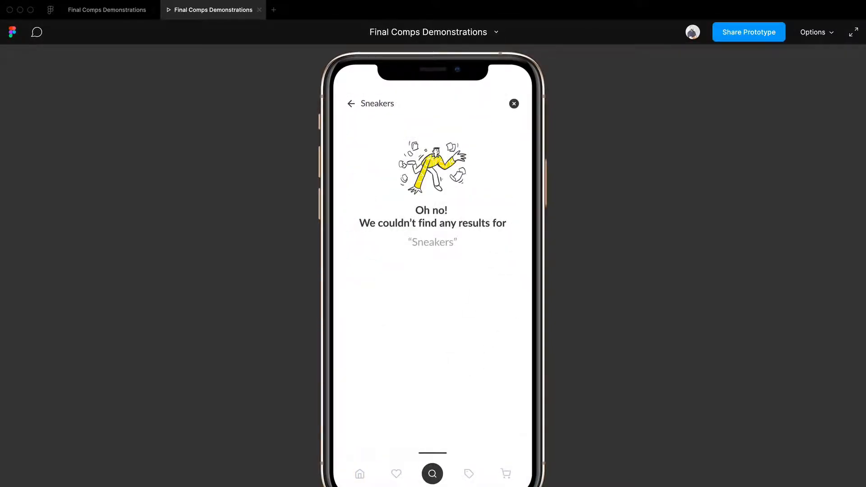
pyautogui.click(431, 286)
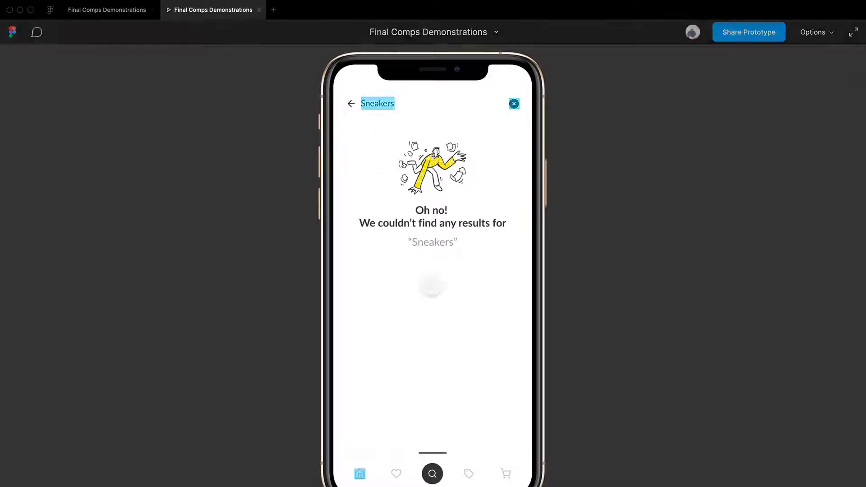
pyautogui.click(514, 104)
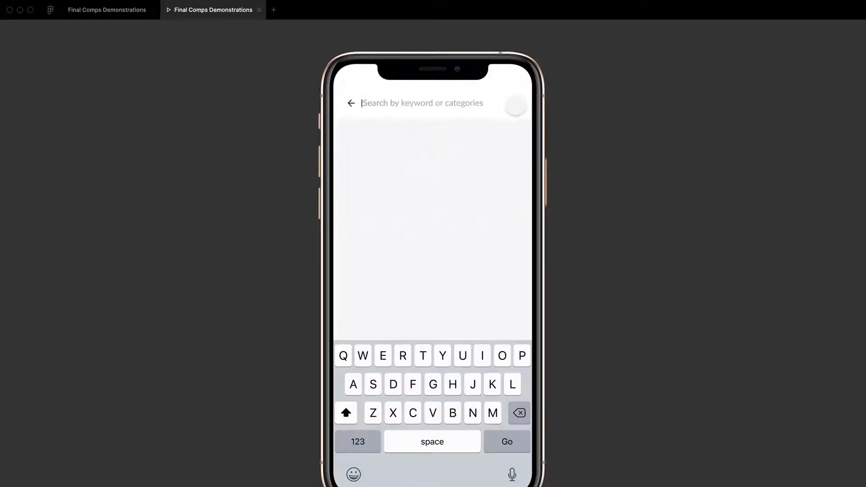
pyautogui.click(352, 103)
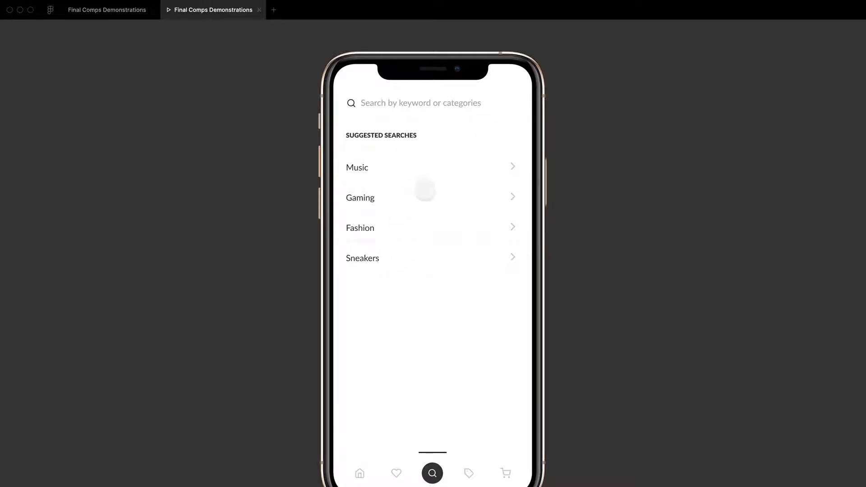
# Step: Reopen the Sneakers search in the preview, replace its term with Mus and submit it to reach the Music results
pyautogui.click(436, 256)
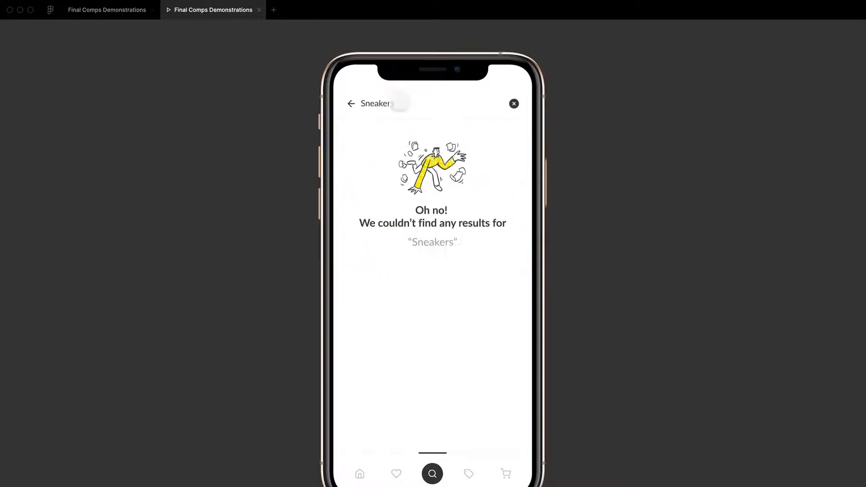
pyautogui.click(390, 106)
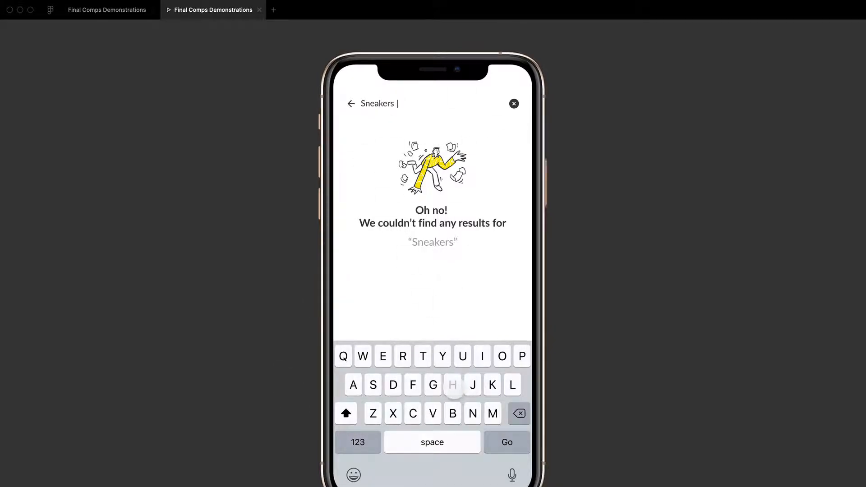
pyautogui.click(453, 386)
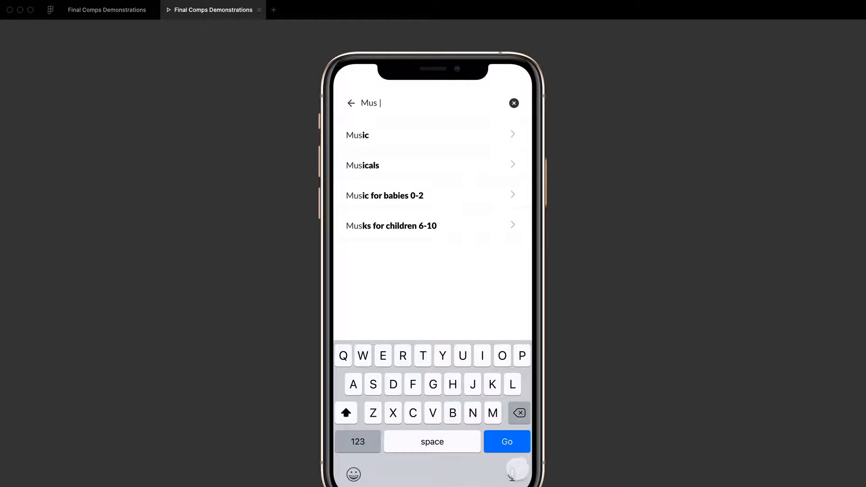
pyautogui.click(509, 443)
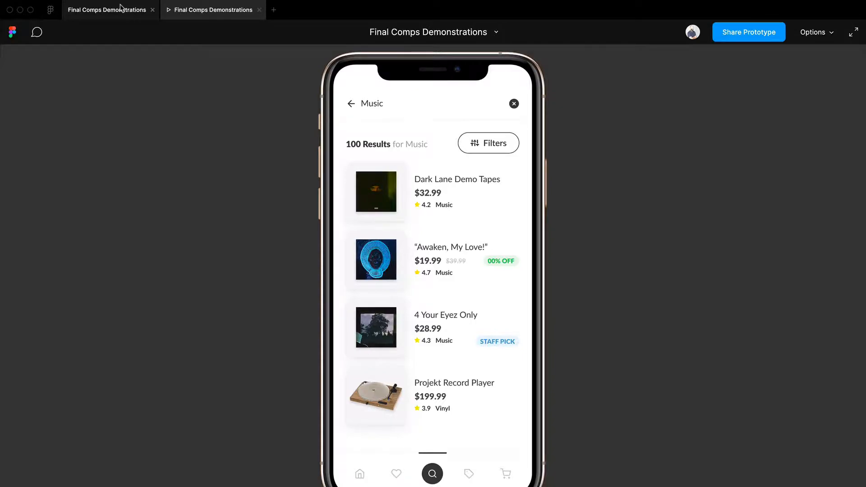
# Step: Return to the Final Comps Demonstrations design file and switch to the design properties to hide the prototype connections
pyautogui.click(121, 7)
pyautogui.scroll(-5, 593, 373)
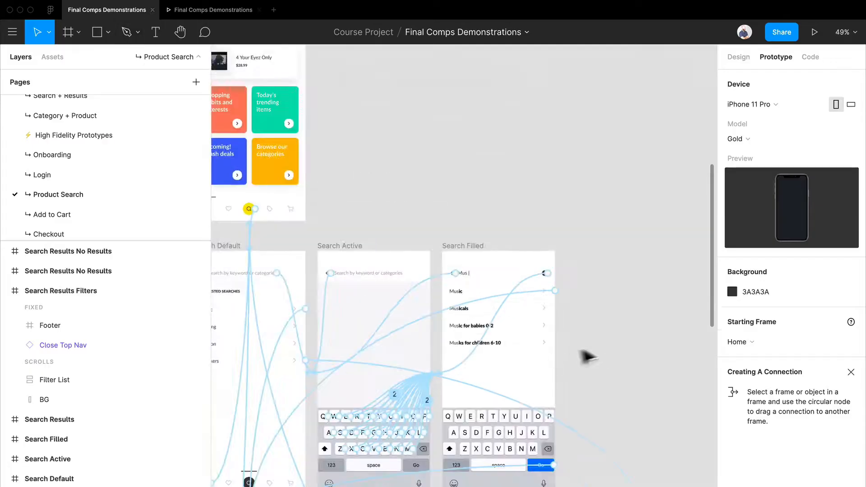
pyautogui.moveTo(524, 366); pyautogui.dragTo(679, 293)
pyautogui.moveTo(445, 205); pyautogui.dragTo(454, 394)
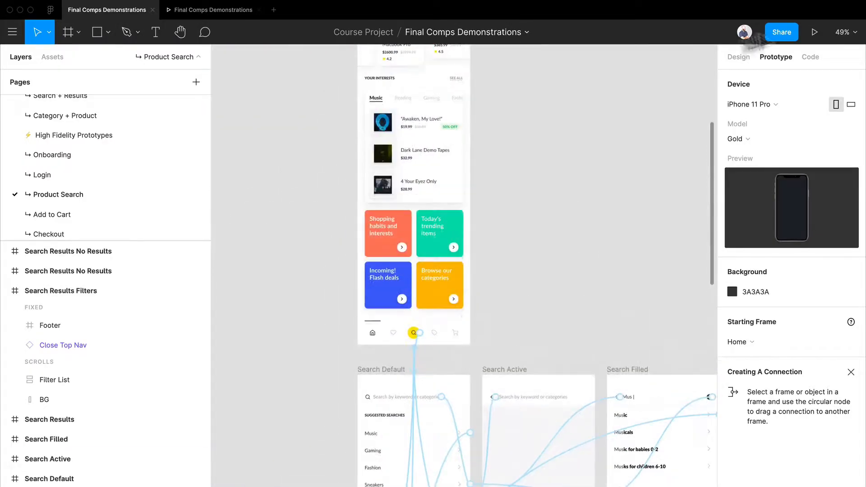
pyautogui.click(739, 57)
pyautogui.scroll(-5, 589, 268)
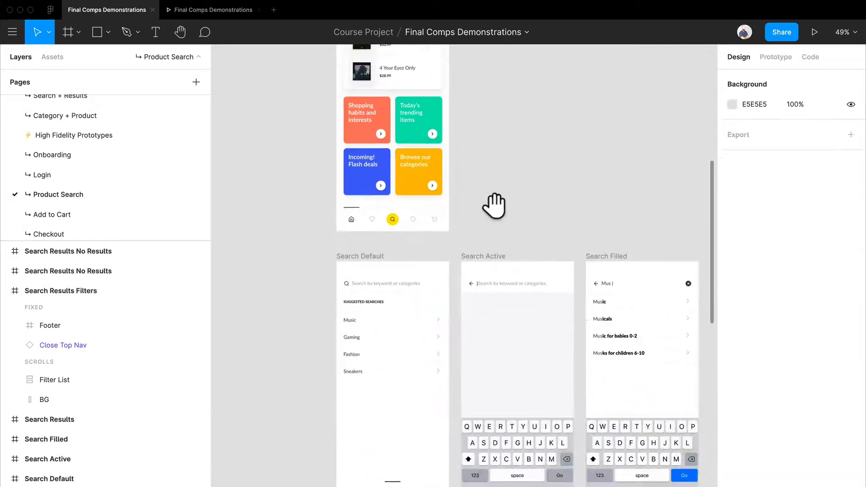
# Step: Examine the entry path from the Home frame's highlighted search icon through the Search Default, Search Active and Search Filled frames
pyautogui.scroll(5, 405, 235)
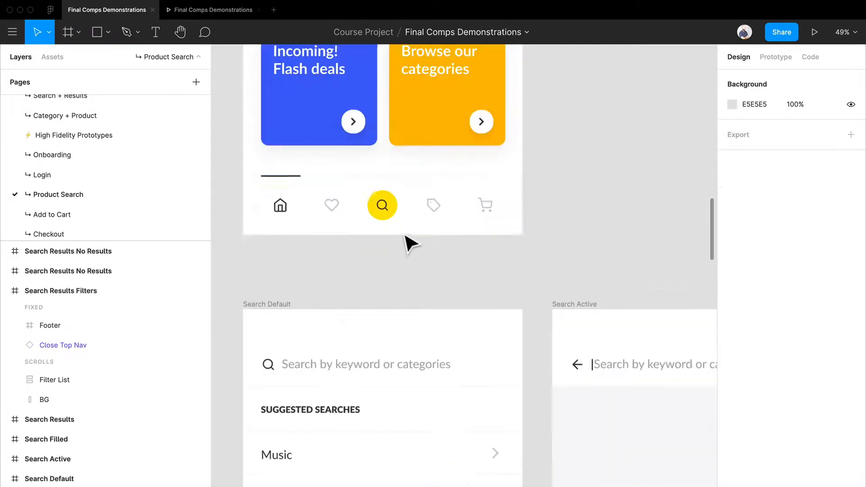
pyautogui.scroll(-3, 381, 226)
pyautogui.moveTo(391, 234); pyautogui.dragTo(361, 131)
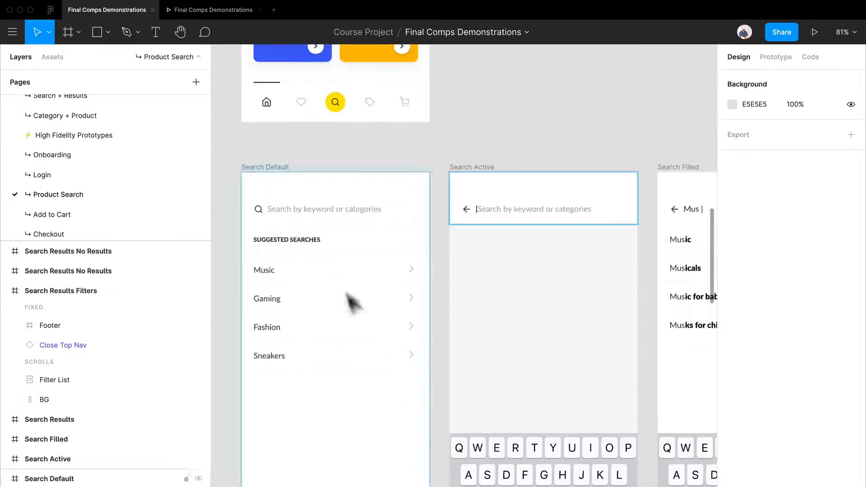
pyautogui.scroll(-3, 388, 220)
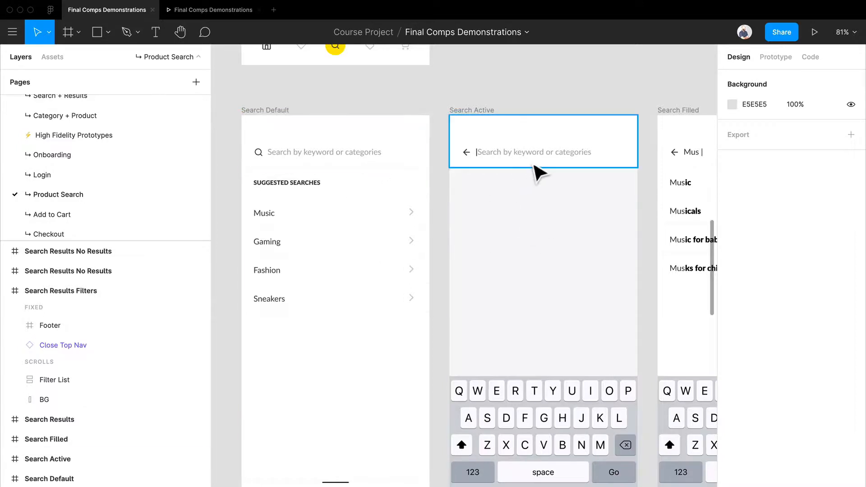
pyautogui.moveTo(586, 221); pyautogui.dragTo(517, 201)
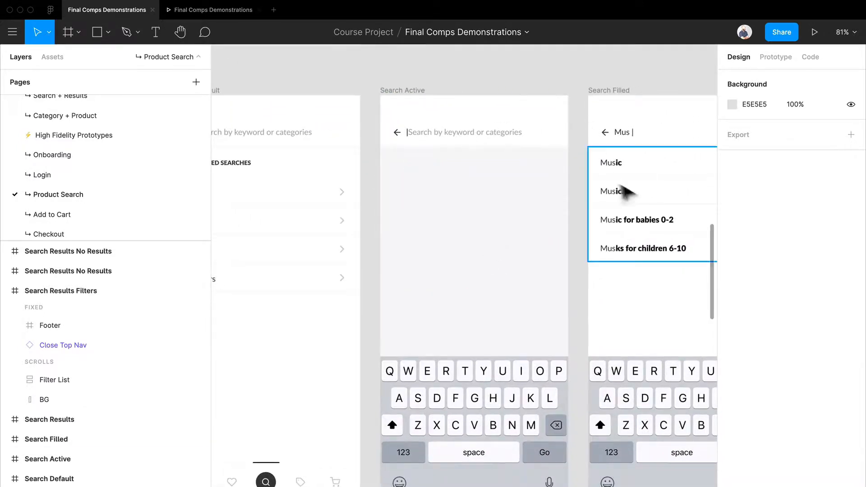
pyautogui.moveTo(642, 201); pyautogui.dragTo(558, 196)
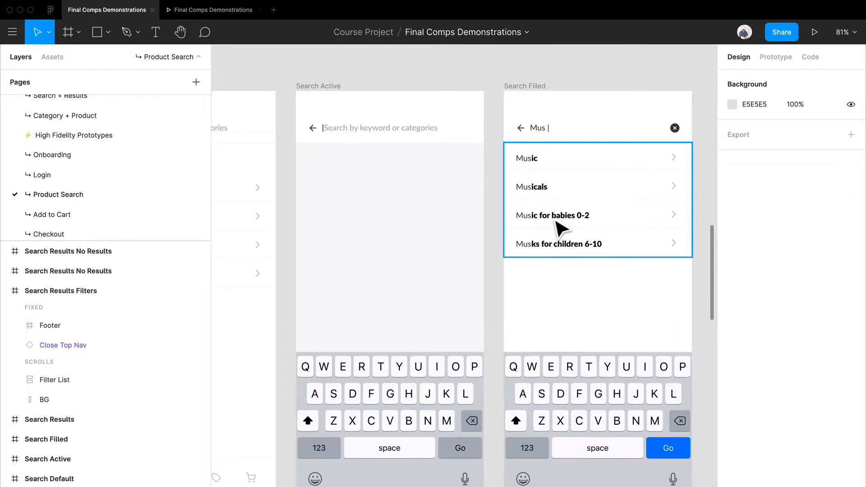
# Step: Examine the Search Results and Search Results Filters frames, finishing with an overview of the Product Search flow and Home frame
pyautogui.scroll(-5, 562, 224)
pyautogui.moveTo(389, 303); pyautogui.dragTo(622, 252)
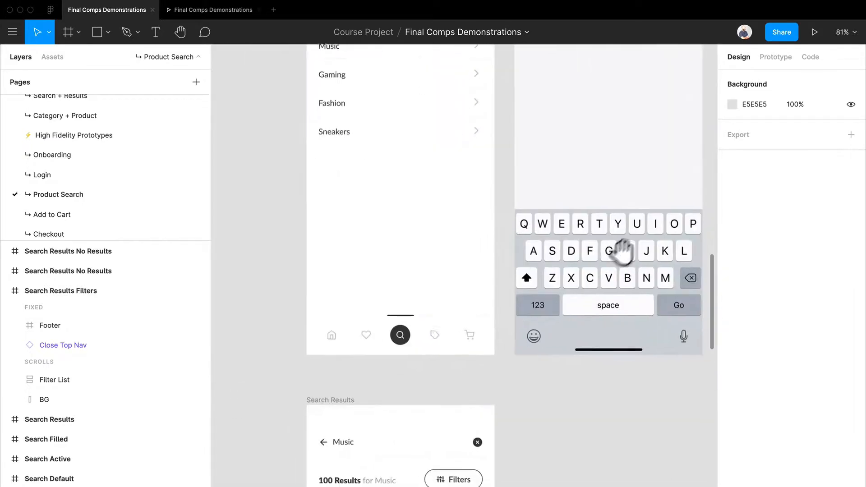
pyautogui.moveTo(539, 306); pyautogui.dragTo(522, 67)
pyautogui.moveTo(432, 349); pyautogui.dragTo(464, 271)
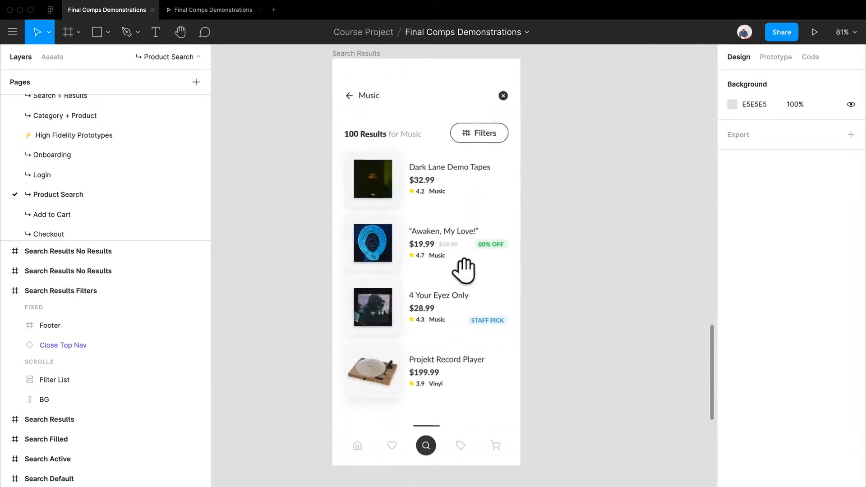
pyautogui.scroll(-6, 526, 351)
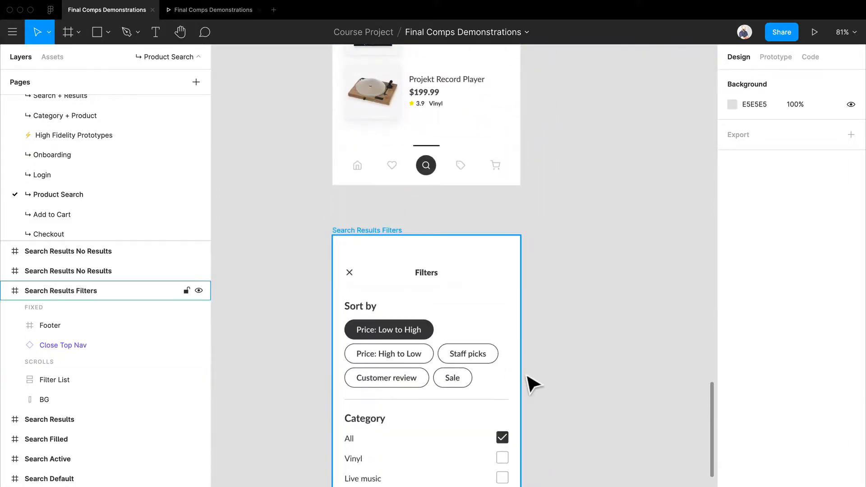
pyautogui.scroll(12, 655, 366)
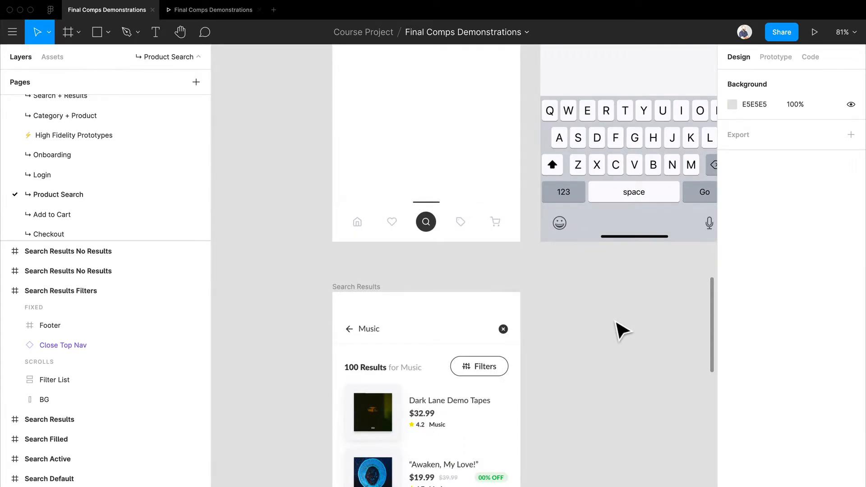
pyautogui.scroll(-5, 616, 323)
pyautogui.moveTo(587, 348); pyautogui.dragTo(433, 463)
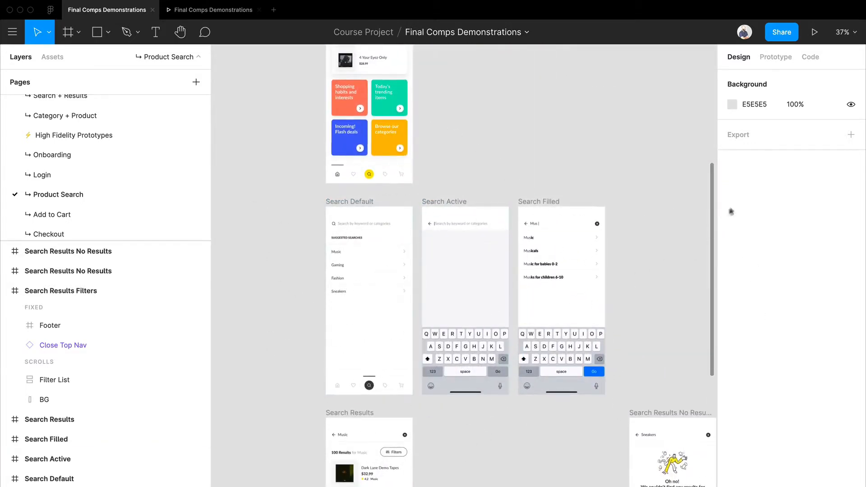
pyautogui.scroll(3, 532, 187)
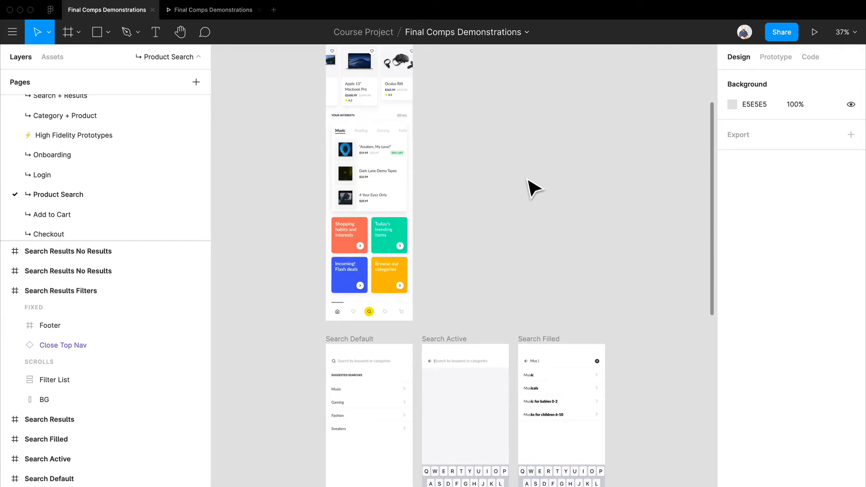